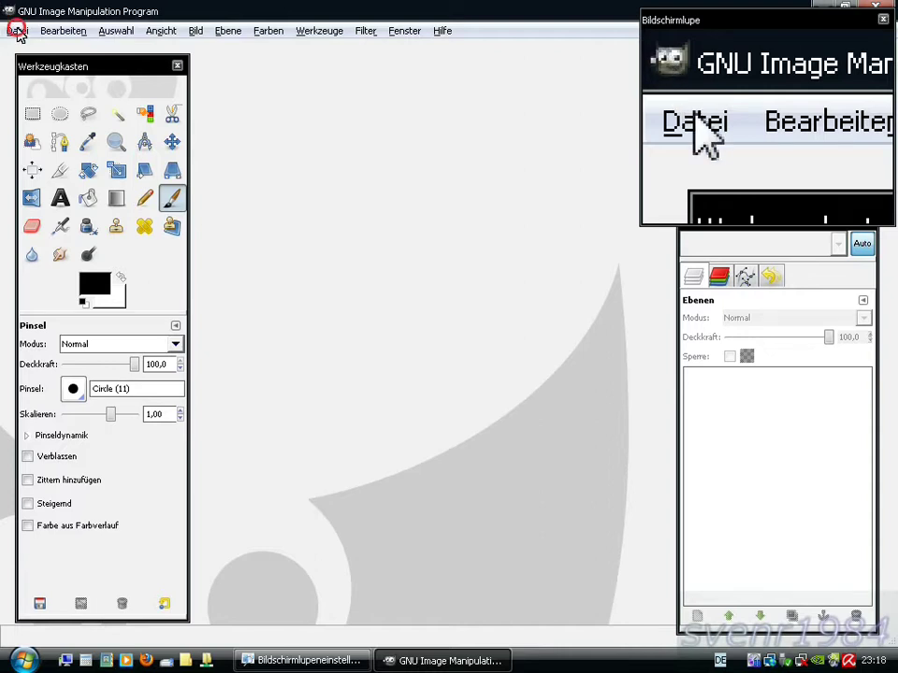
Step: Create a new 600×600 pixel white image from the File menu
{"action": "left_click", "coordinate": [16, 31]}
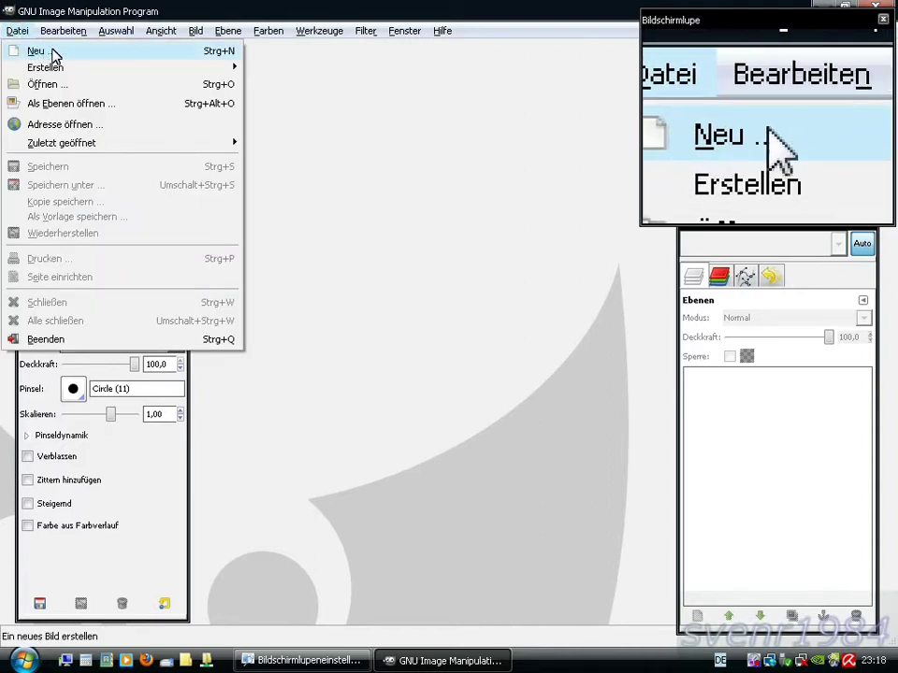
{"action": "left_click", "coordinate": [37, 51]}
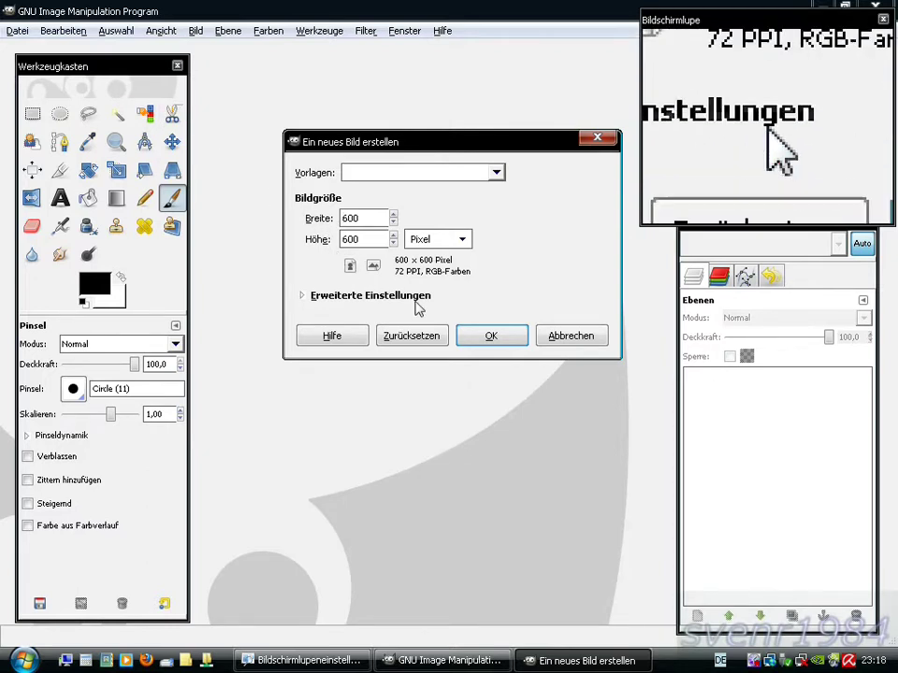
{"action": "left_click", "coordinate": [485, 335]}
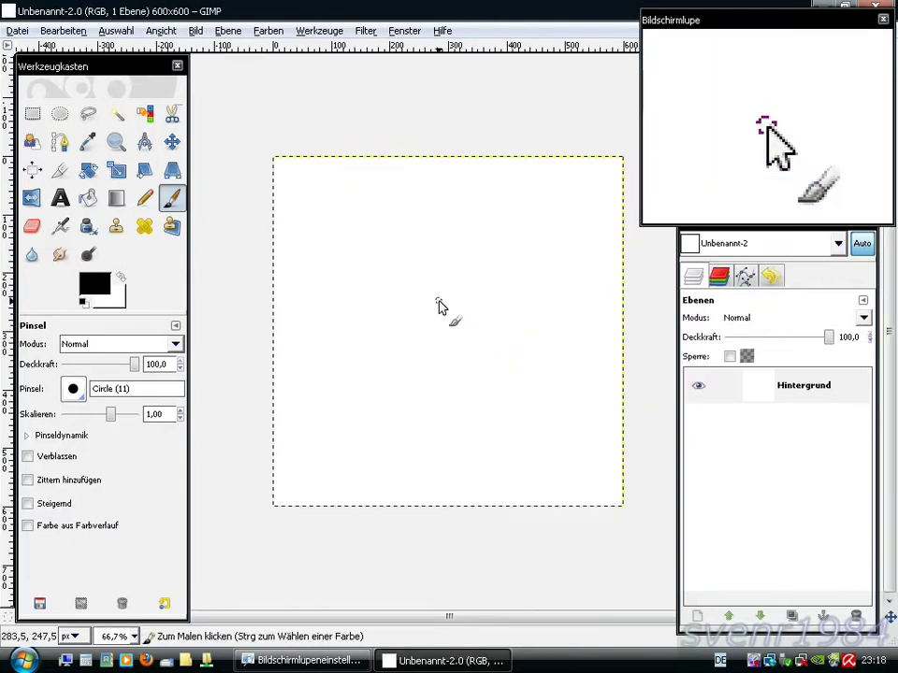
Step: Add a horizontal and a vertical guide, each at 50%, crossing at the canvas centre
{"action": "right_click", "coordinate": [439, 304]}
{"action": "mouse_move", "coordinate": [472, 381]}
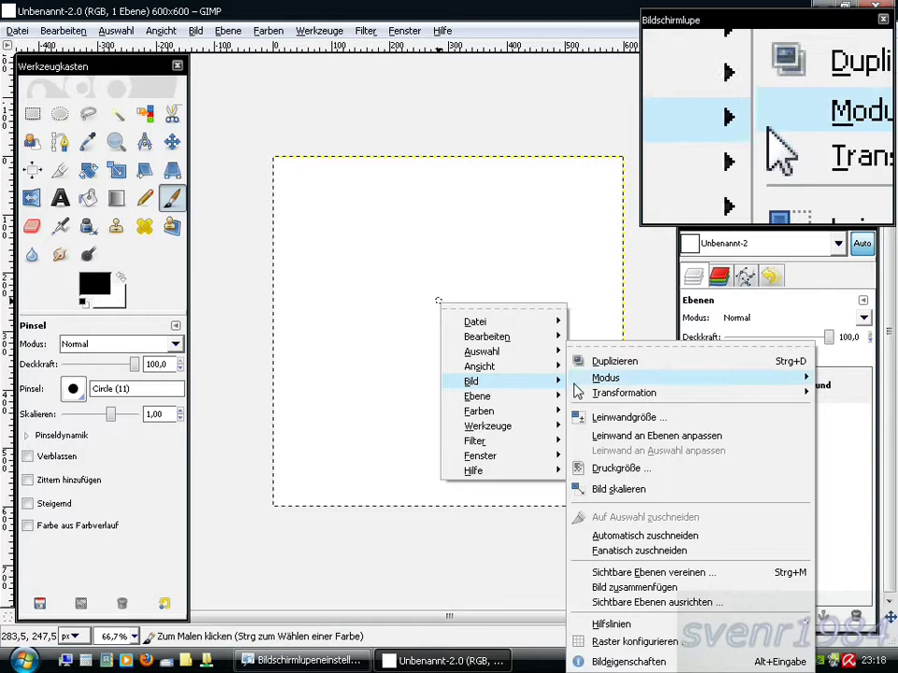
{"action": "mouse_move", "coordinate": [611, 624]}
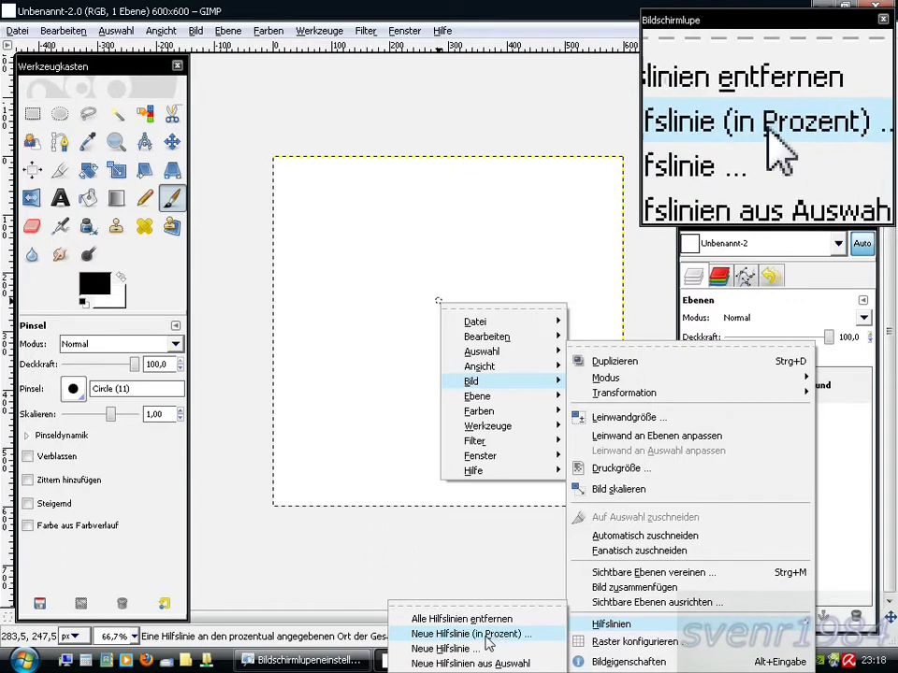
{"action": "left_click", "coordinate": [465, 636]}
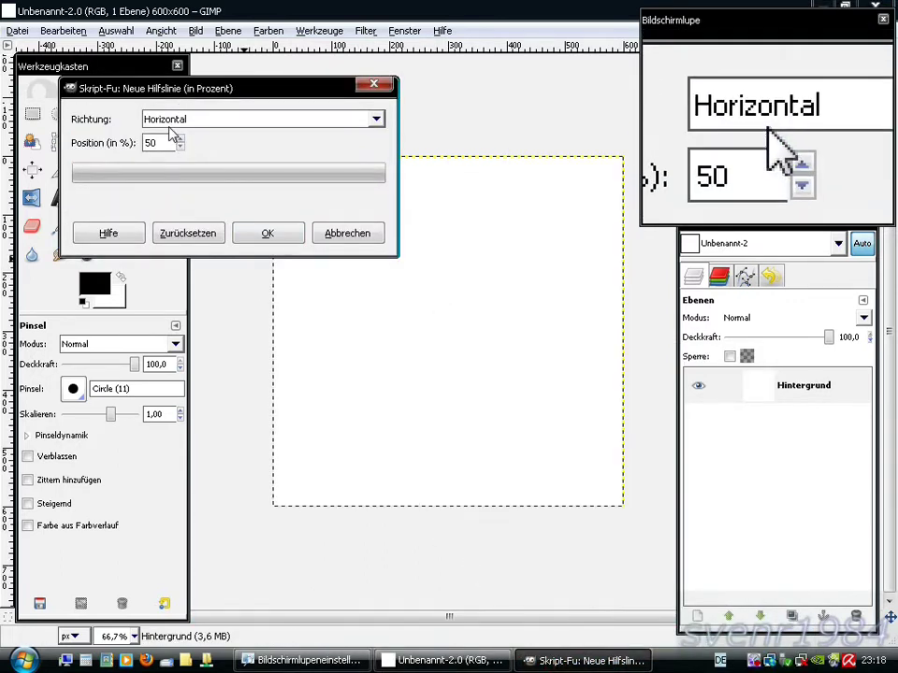
{"action": "left_click", "coordinate": [265, 235]}
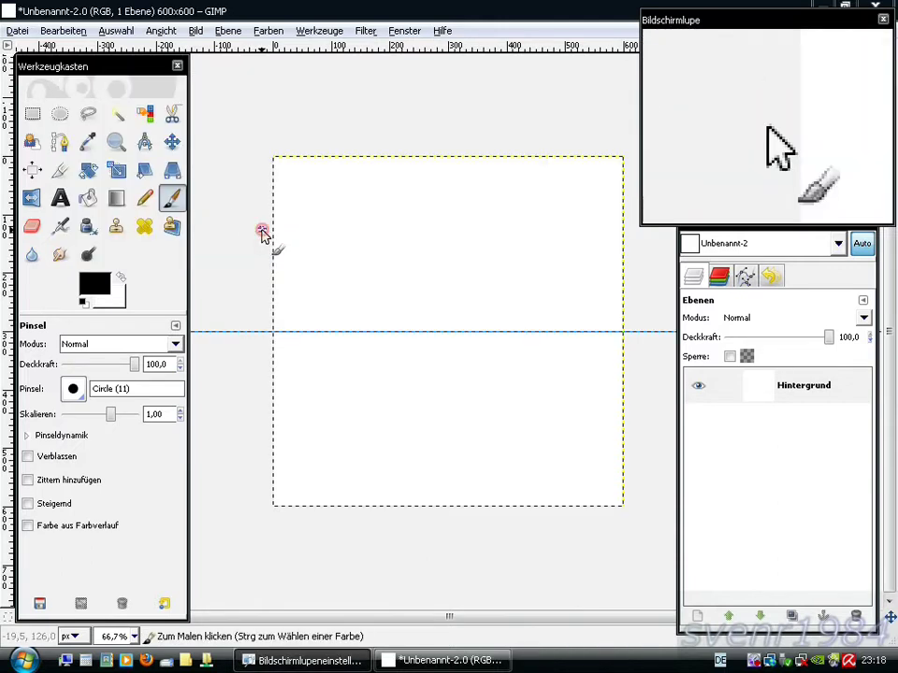
{"action": "right_click", "coordinate": [319, 231]}
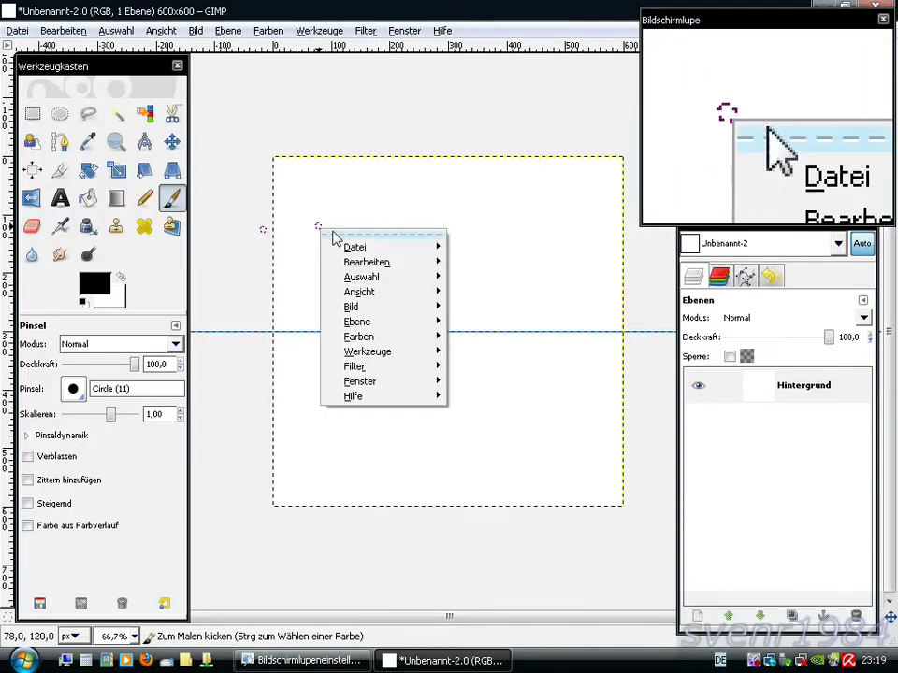
{"action": "mouse_move", "coordinate": [351, 307]}
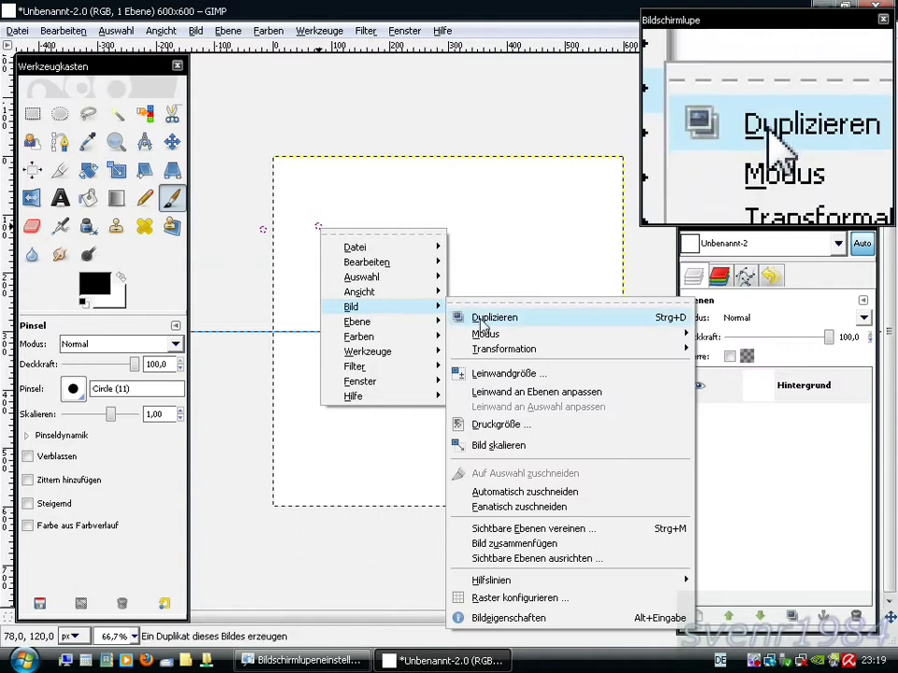
{"action": "mouse_move", "coordinate": [491, 580]}
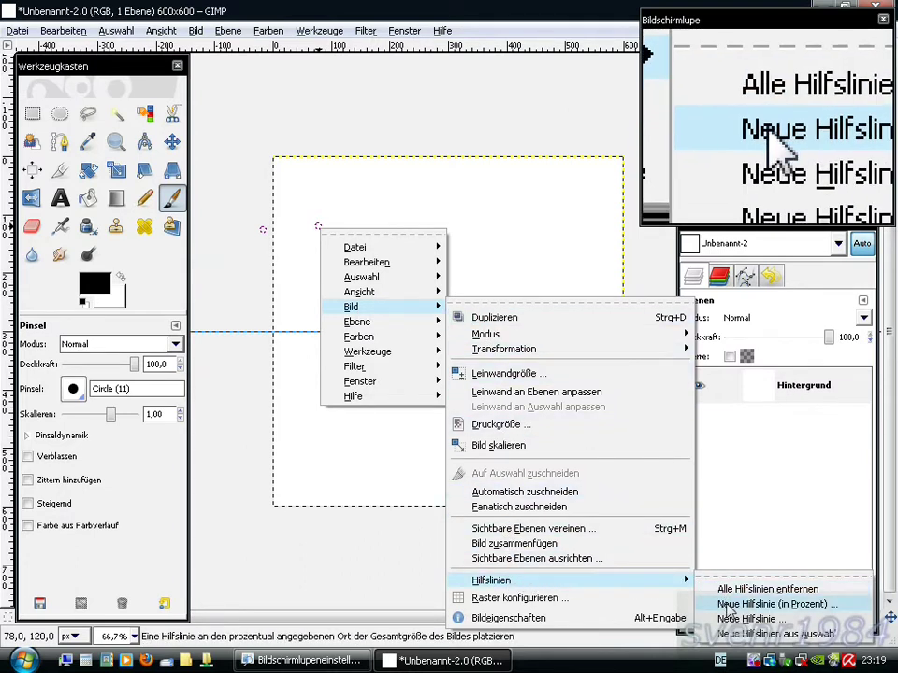
{"action": "left_click", "coordinate": [791, 608]}
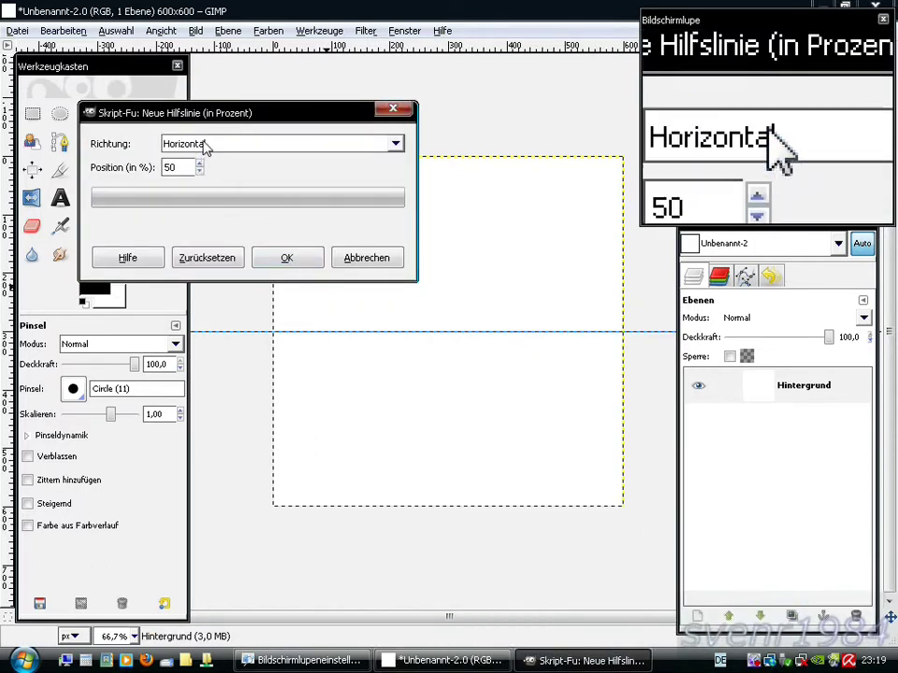
{"action": "left_click", "coordinate": [196, 144]}
{"action": "left_click", "coordinate": [182, 183]}
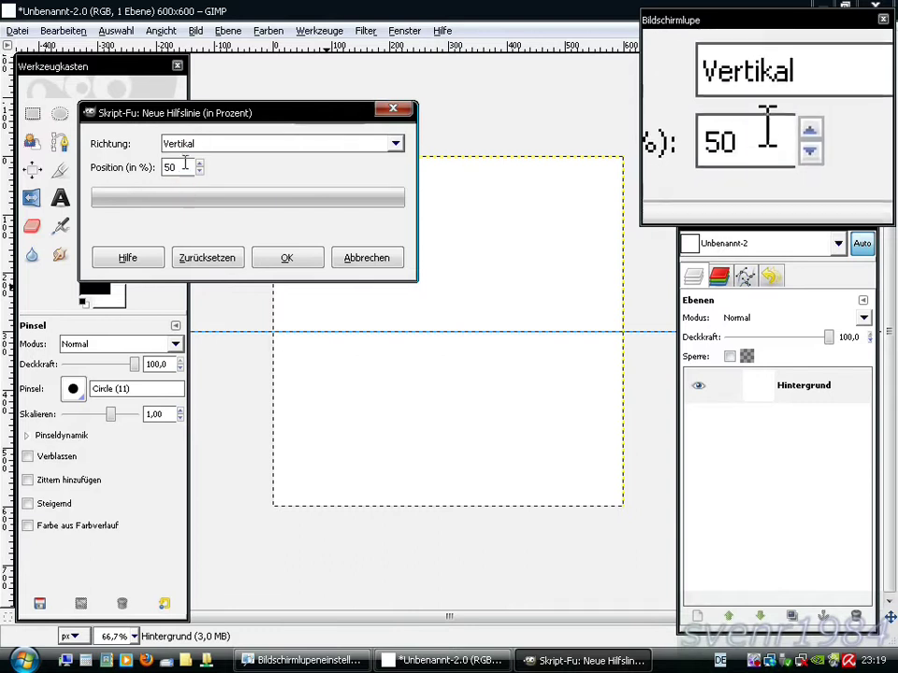
{"action": "left_click", "coordinate": [288, 258]}
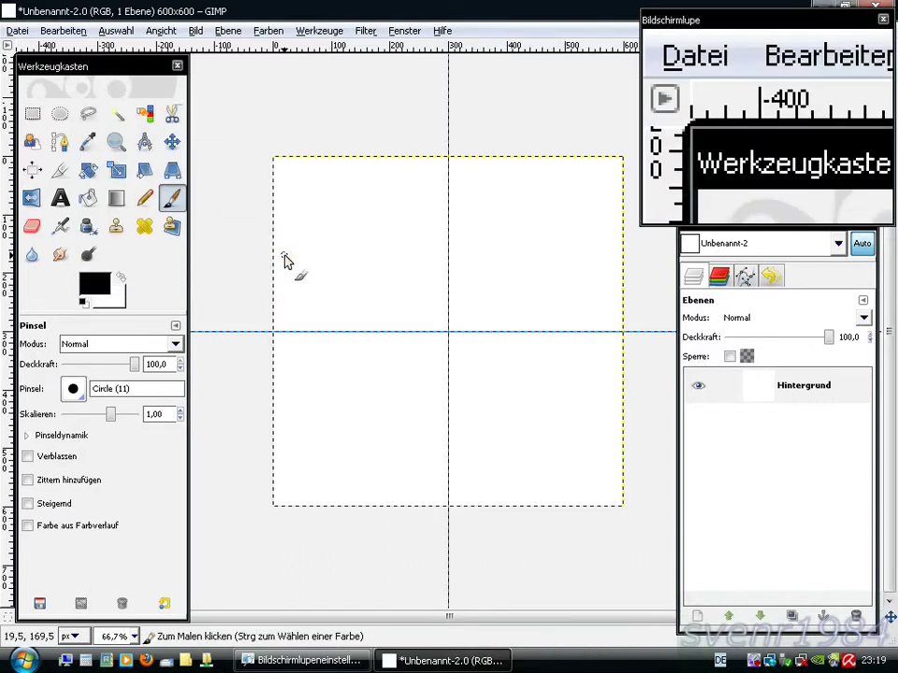
Step: Add a new transparent layer named 'Rand'
{"action": "left_click", "coordinate": [698, 621]}
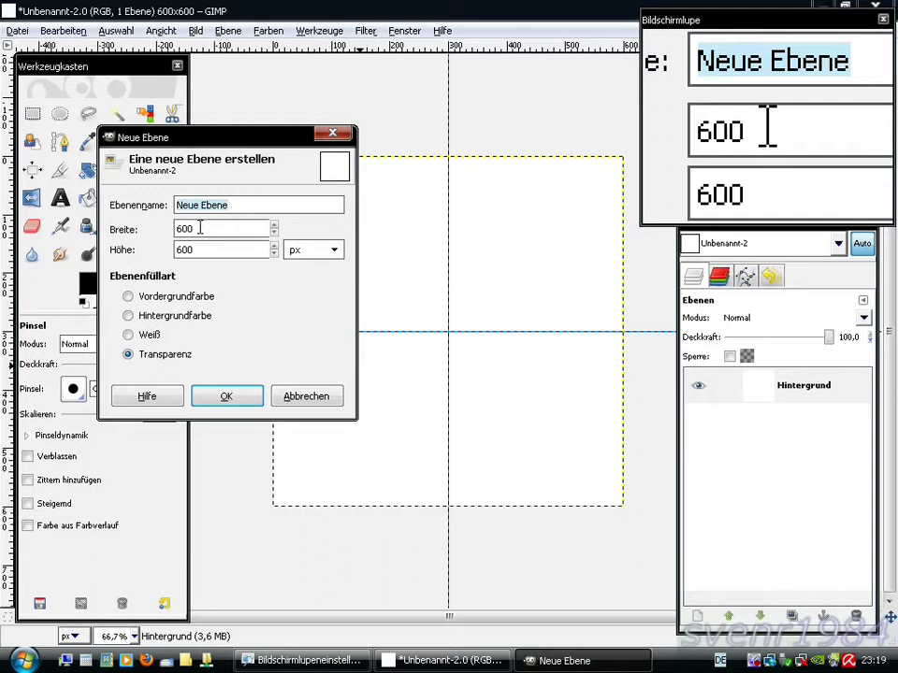
{"action": "type", "text": "Rand"}
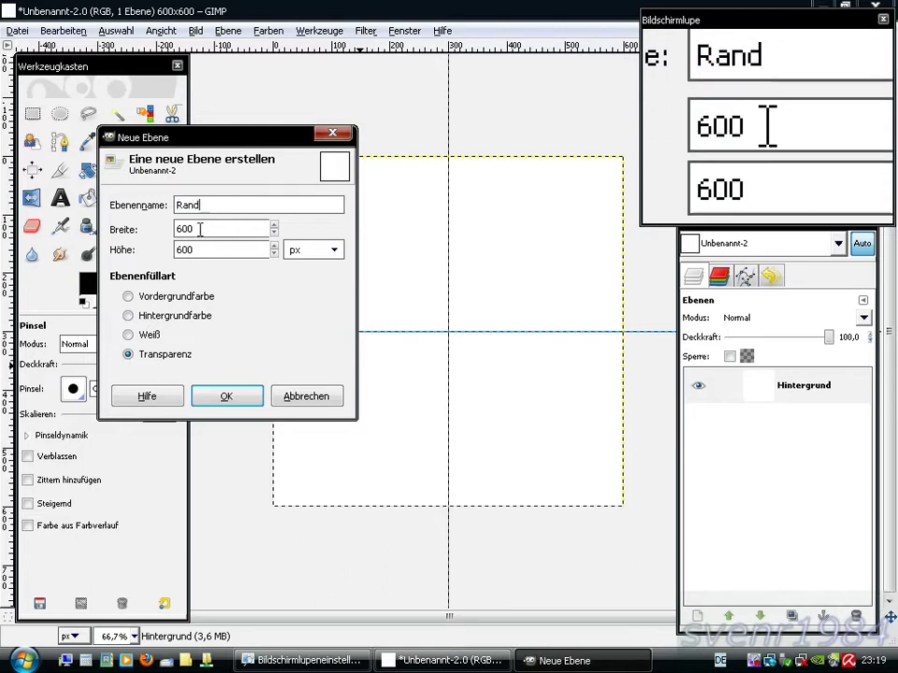
{"action": "left_click", "coordinate": [224, 394]}
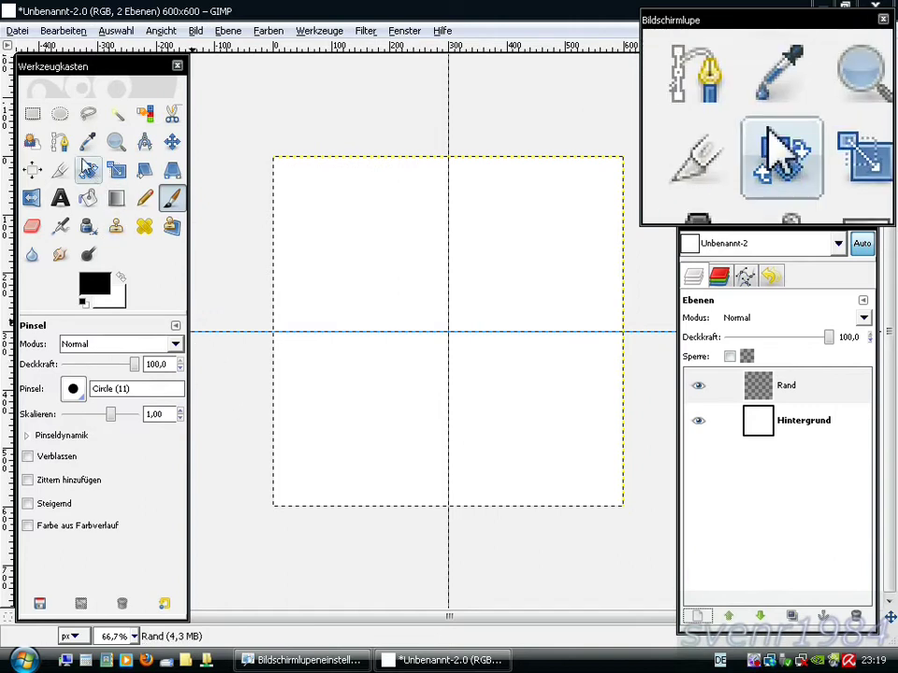
Step: Draw a 450×450 px elliptical selection and centre it on the canvas
{"action": "left_click", "coordinate": [60, 114]}
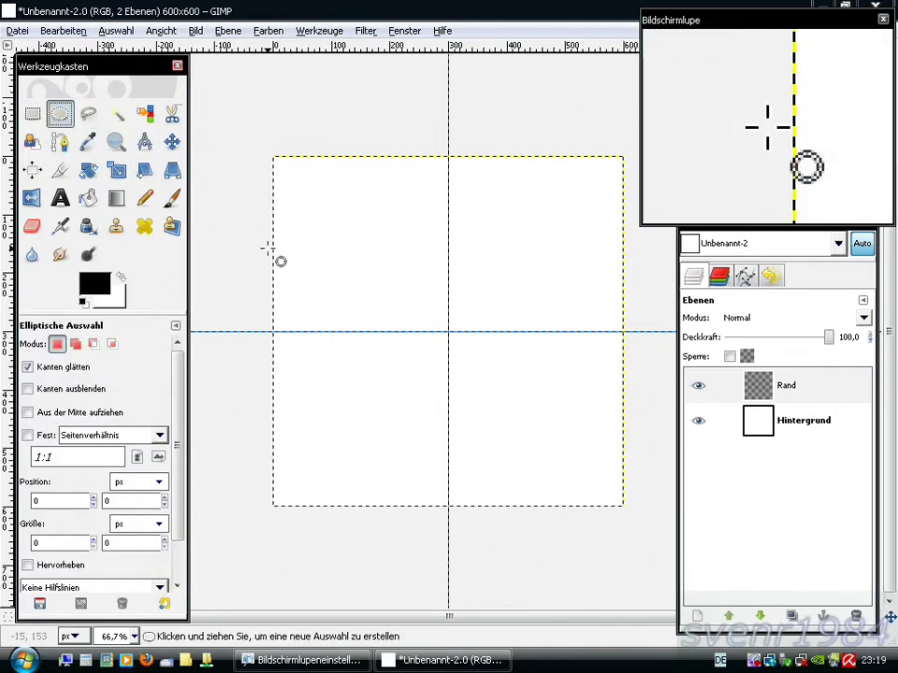
{"action": "left_click_drag", "start_coordinate": [347, 299], "coordinate": [448, 381]}
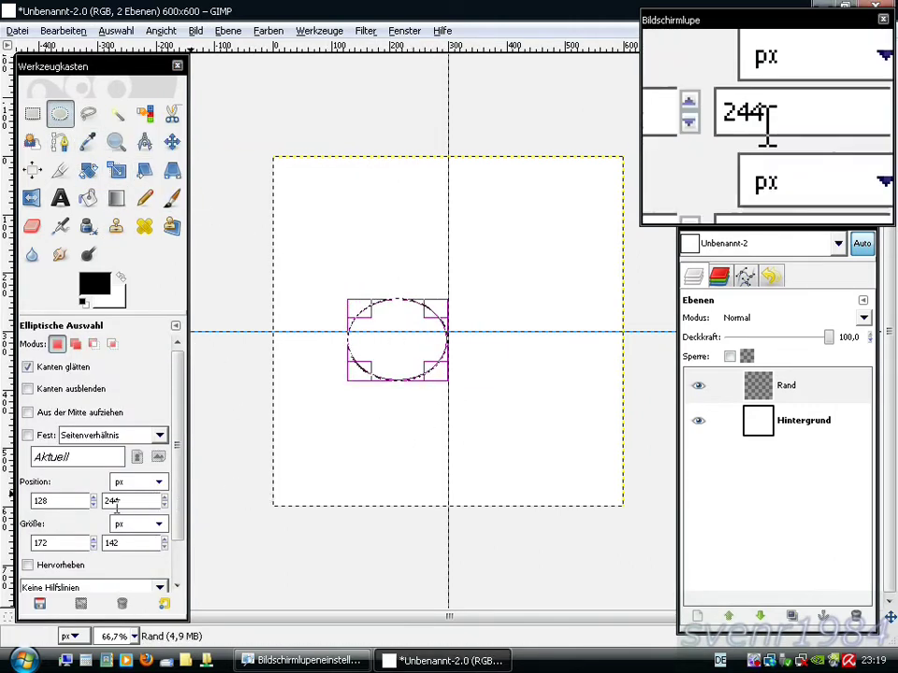
{"action": "double_click", "coordinate": [43, 541]}
{"action": "type", "text": "450"}
{"action": "key", "text": "Tab"}
{"action": "type", "text": "450"}
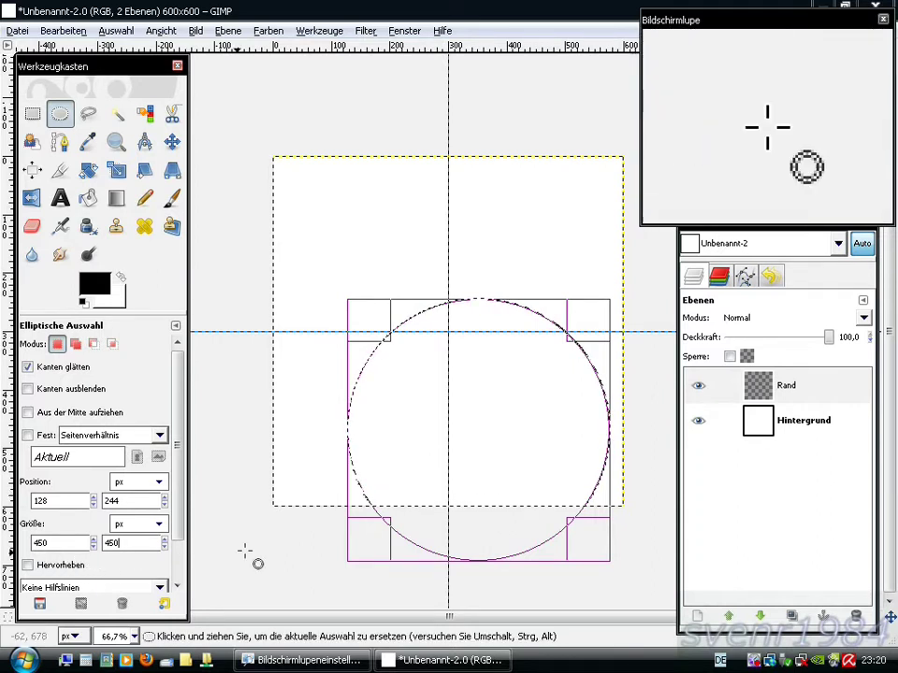
{"action": "left_click_drag", "start_coordinate": [401, 471], "coordinate": [379, 348]}
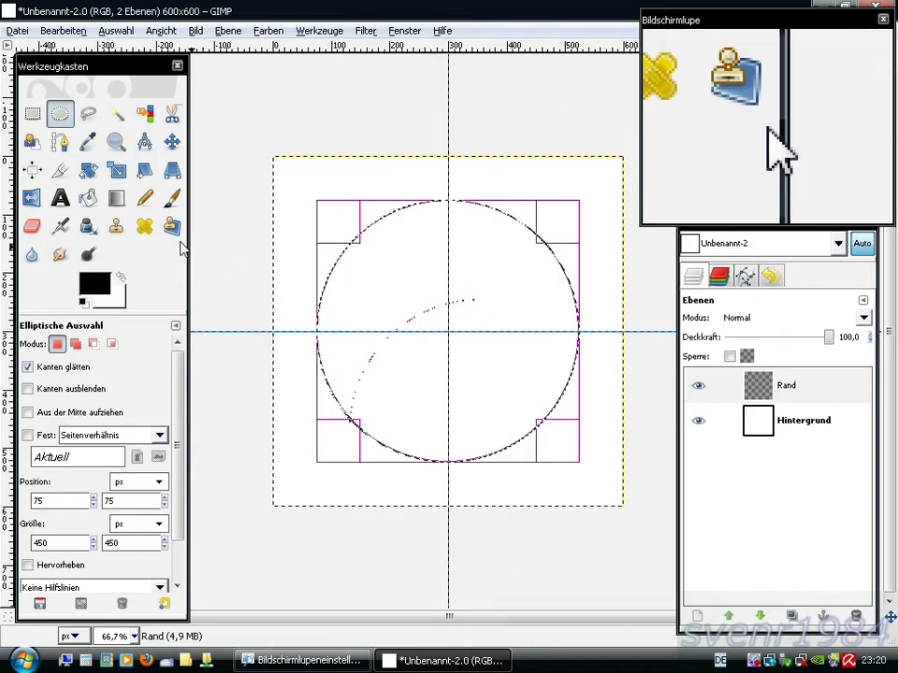
Step: Fill the circle with the reversed Button Verlauf 2 gradient, radial shape, offset 50
{"action": "left_click", "coordinate": [118, 198]}
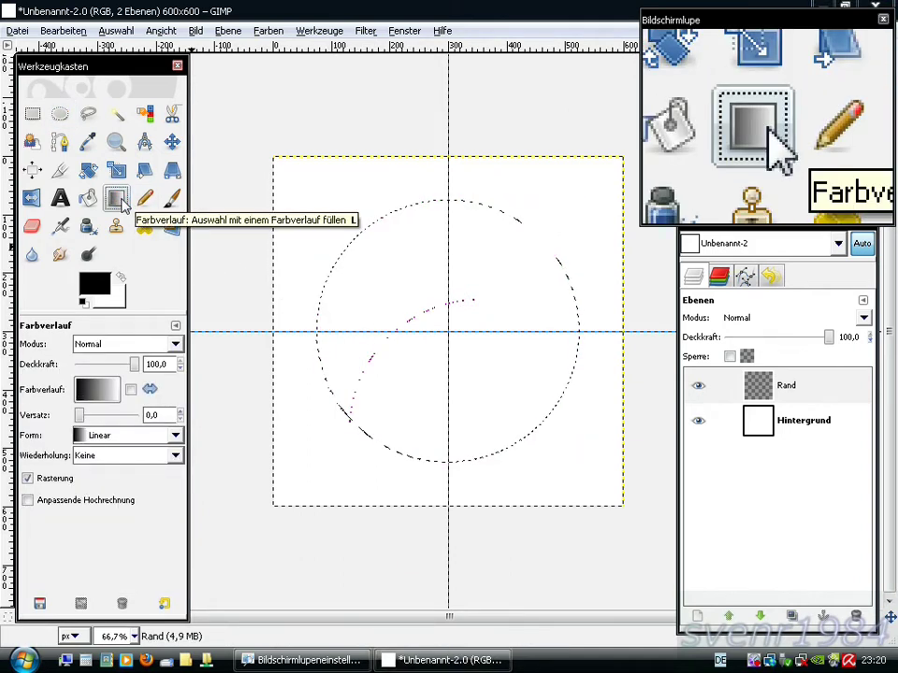
{"action": "left_click", "coordinate": [81, 390]}
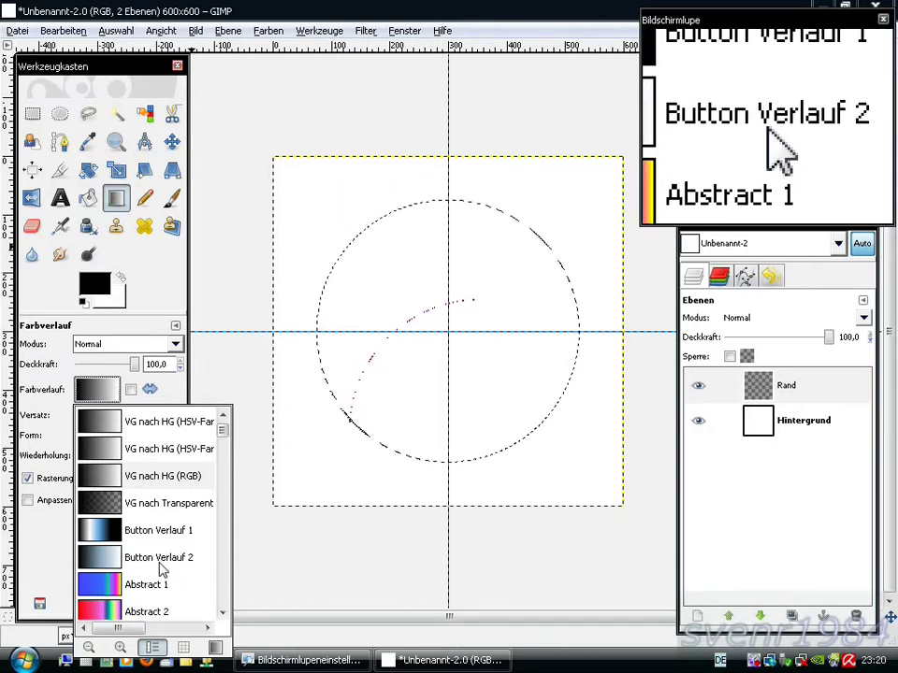
{"action": "left_click", "coordinate": [124, 559]}
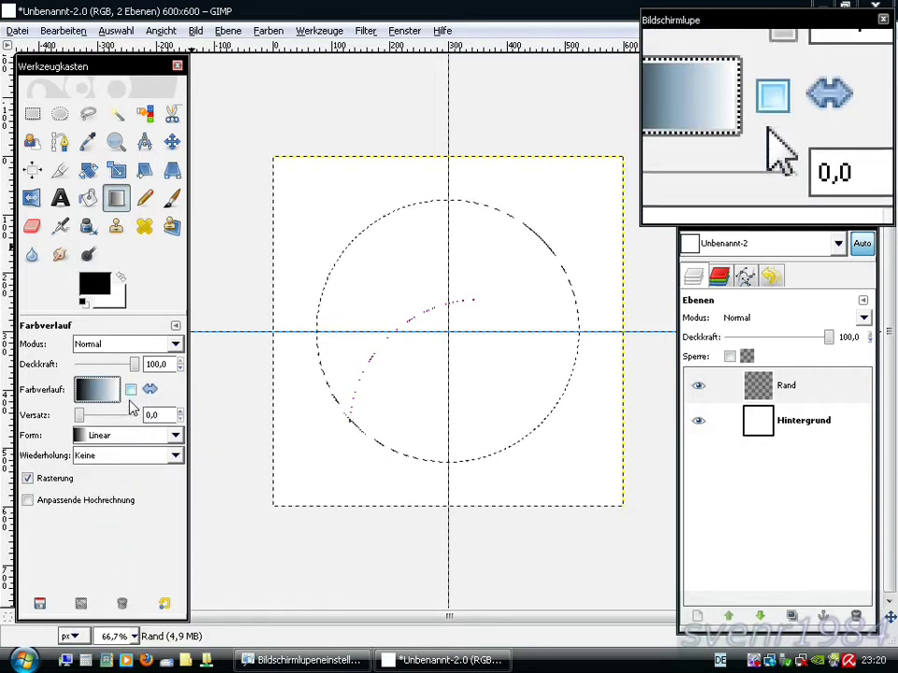
{"action": "left_click", "coordinate": [129, 390]}
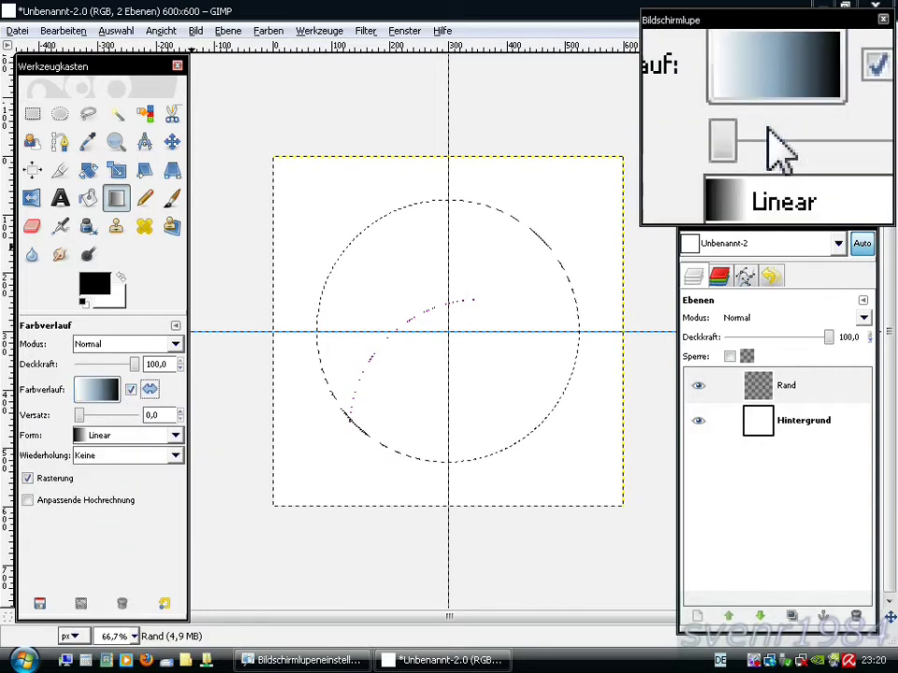
{"action": "left_click", "coordinate": [151, 414]}
{"action": "type", "text": "50"}
{"action": "key", "text": "Return"}
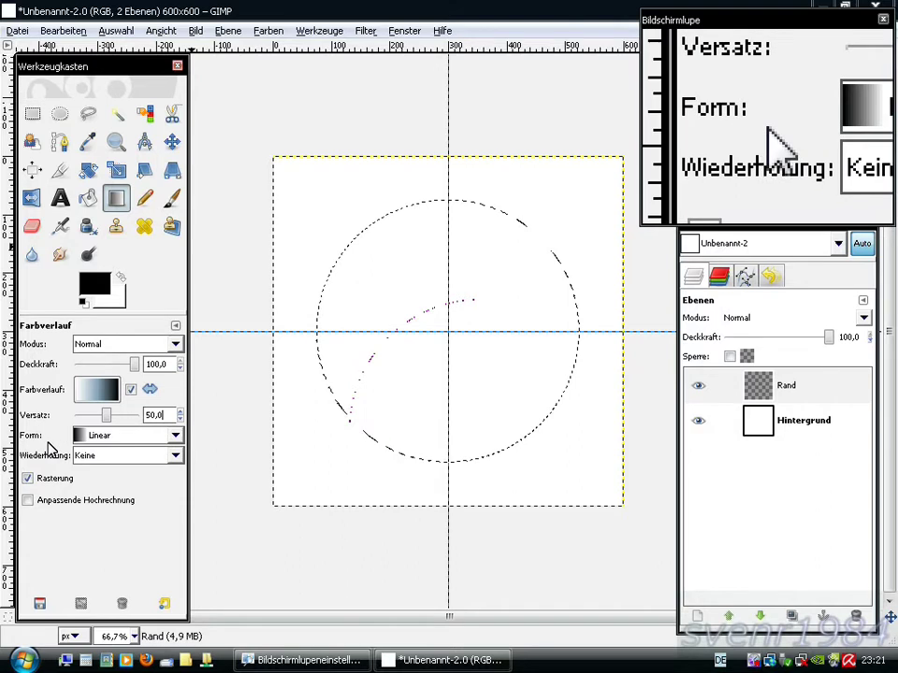
{"action": "left_click", "coordinate": [83, 438]}
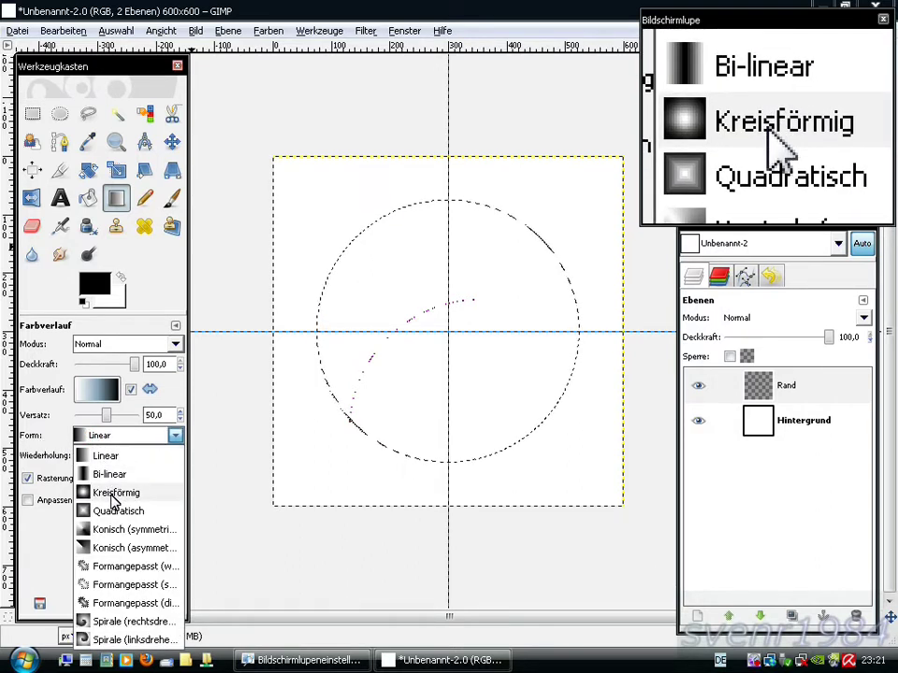
{"action": "left_click", "coordinate": [112, 494]}
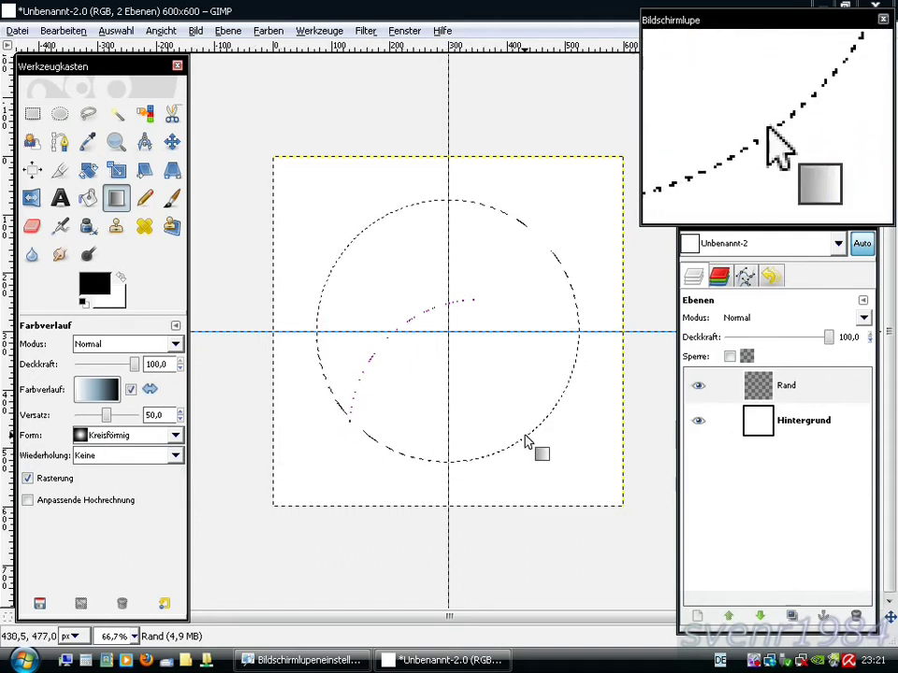
{"action": "left_click_drag", "start_coordinate": [528, 436], "coordinate": [370, 231]}
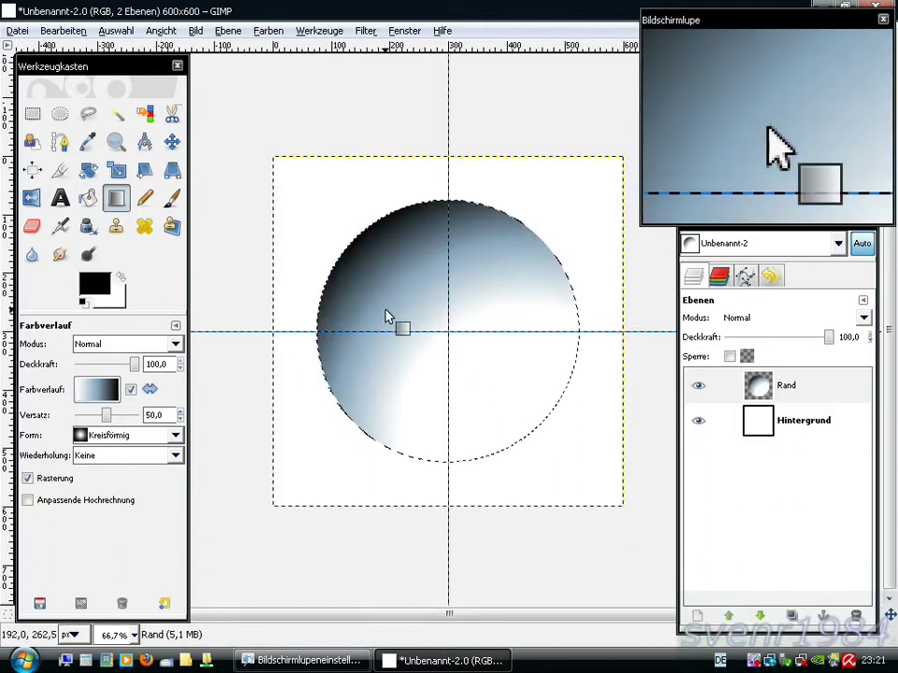
Step: Add a transparent 'Rand weich' layer and fill the circle selection with black
{"action": "left_click", "coordinate": [697, 617]}
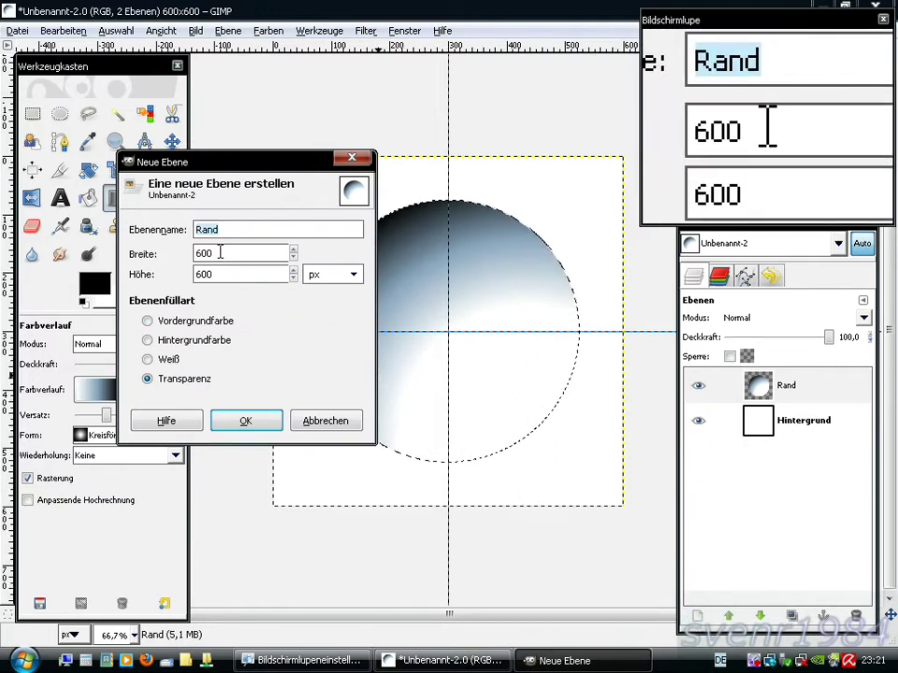
{"action": "type", "text": "Rand weich"}
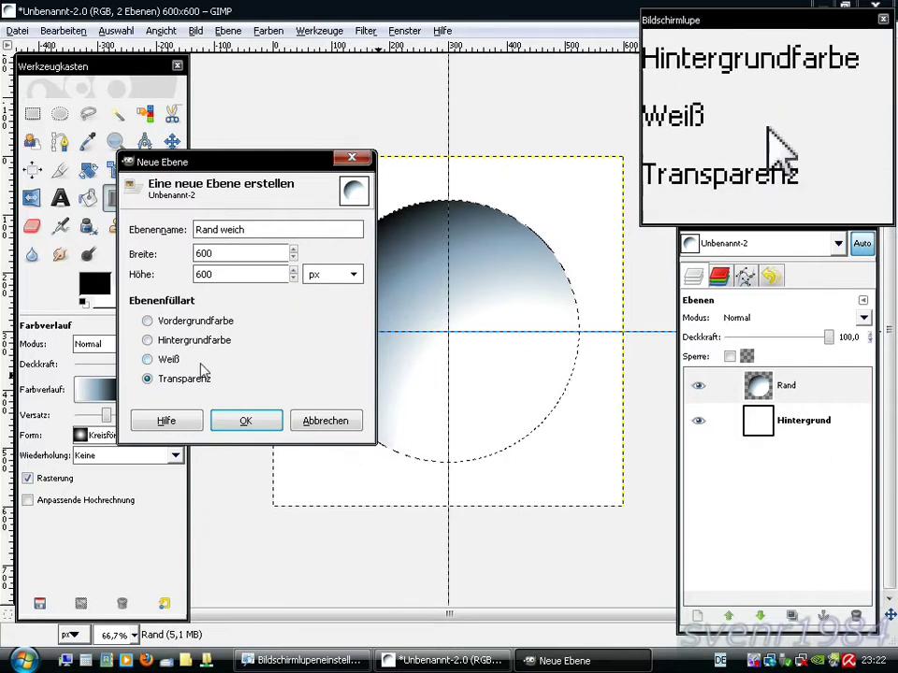
{"action": "left_click", "coordinate": [243, 420]}
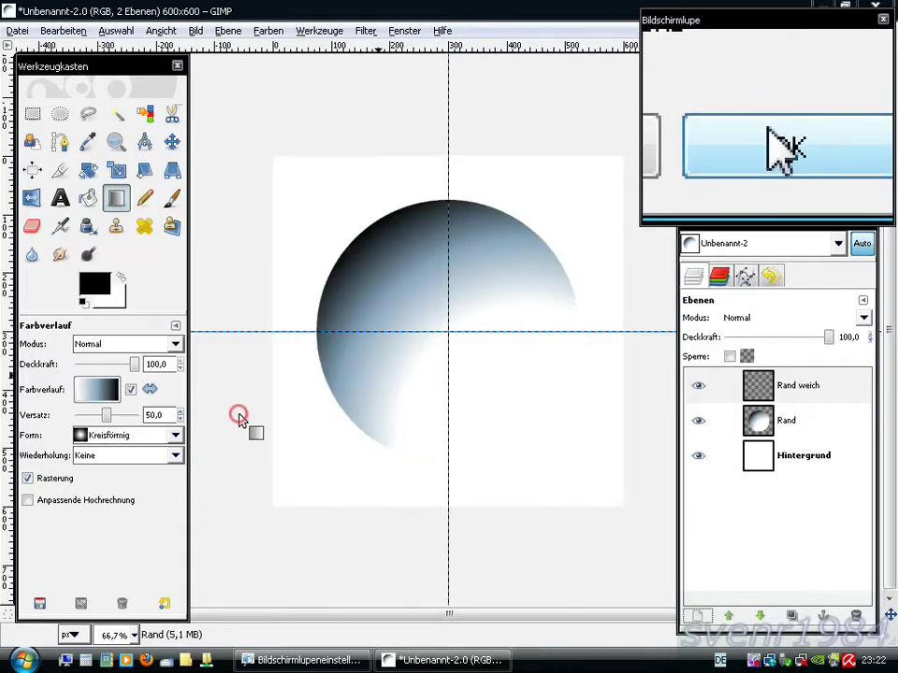
{"action": "left_click", "coordinate": [87, 198]}
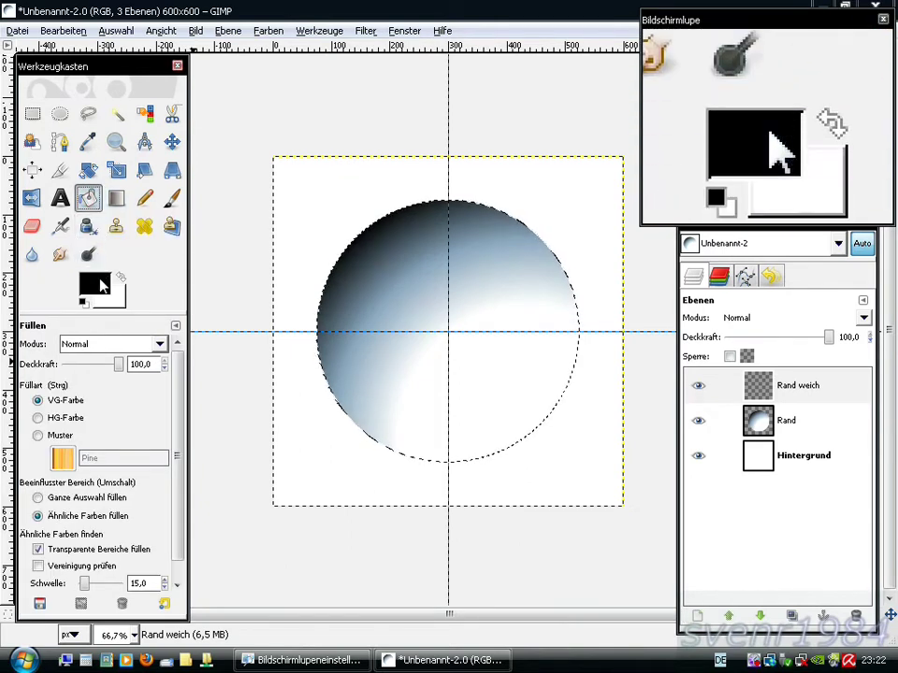
{"action": "left_click", "coordinate": [365, 306]}
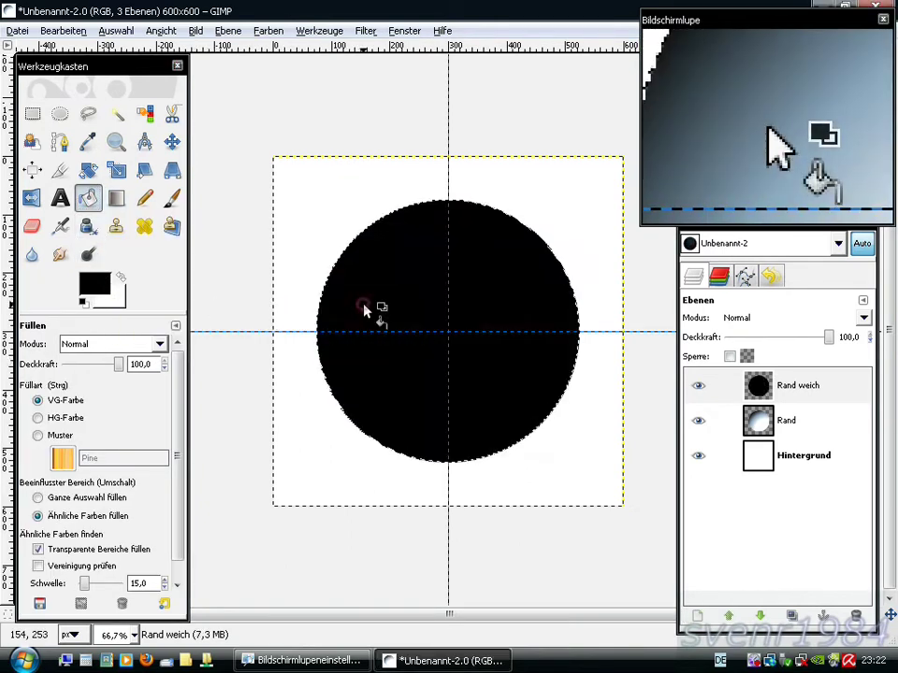
Step: Shrink the selection by 1 px and delete its inside, leaving a thin black ring
{"action": "right_click", "coordinate": [362, 306]}
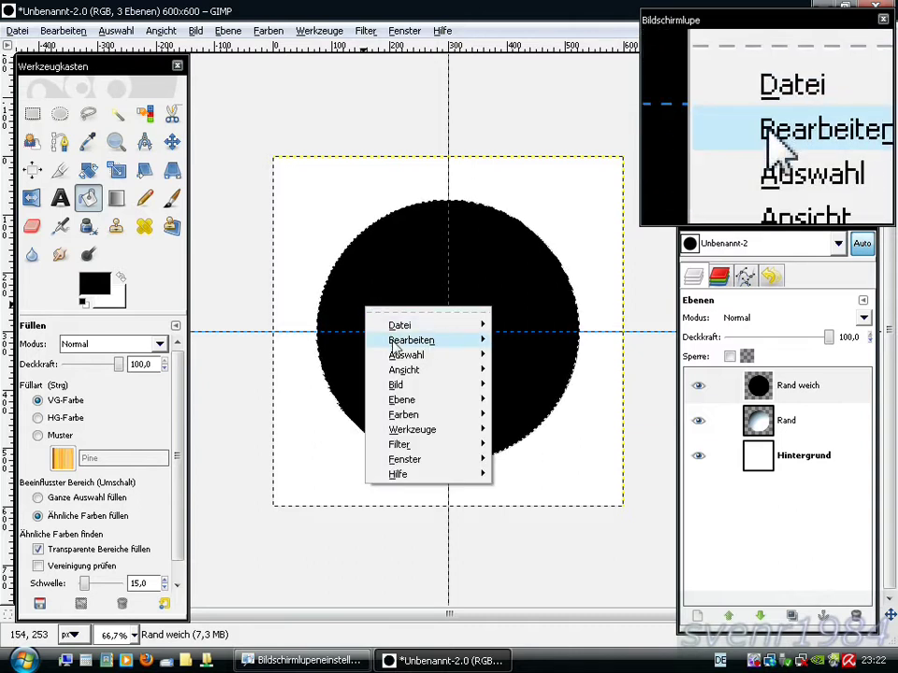
{"action": "mouse_move", "coordinate": [406, 355]}
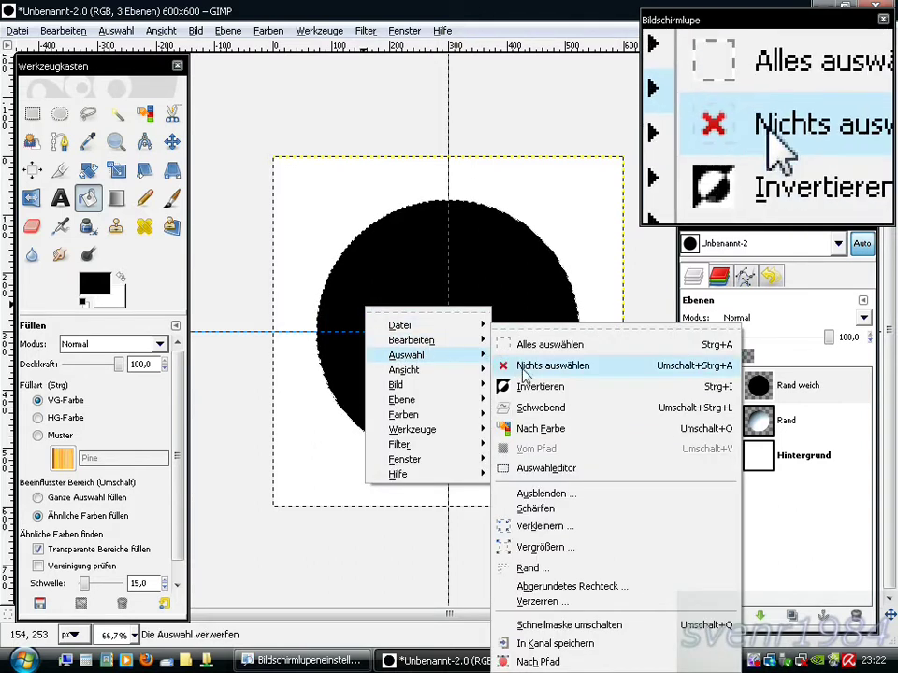
{"action": "left_click", "coordinate": [545, 528]}
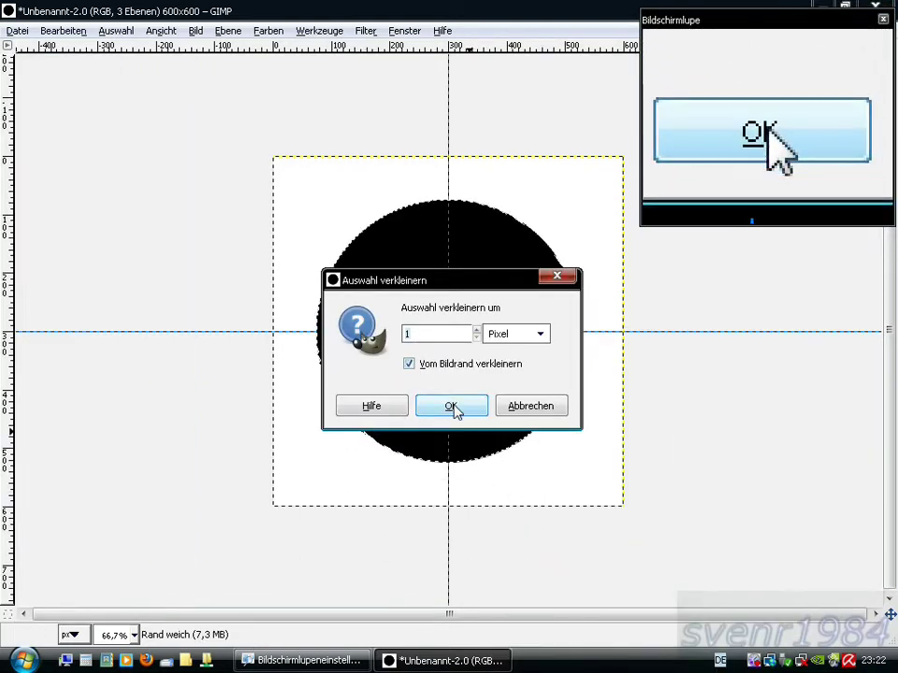
{"action": "left_click", "coordinate": [452, 407]}
{"action": "right_click", "coordinate": [384, 294]}
{"action": "mouse_move", "coordinate": [431, 323]}
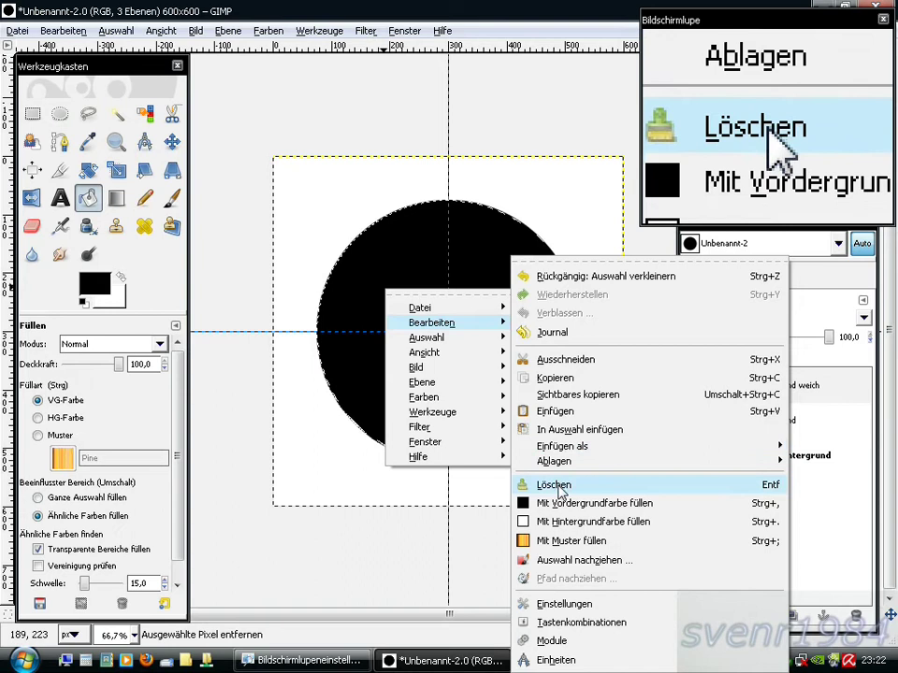
{"action": "left_click", "coordinate": [561, 487]}
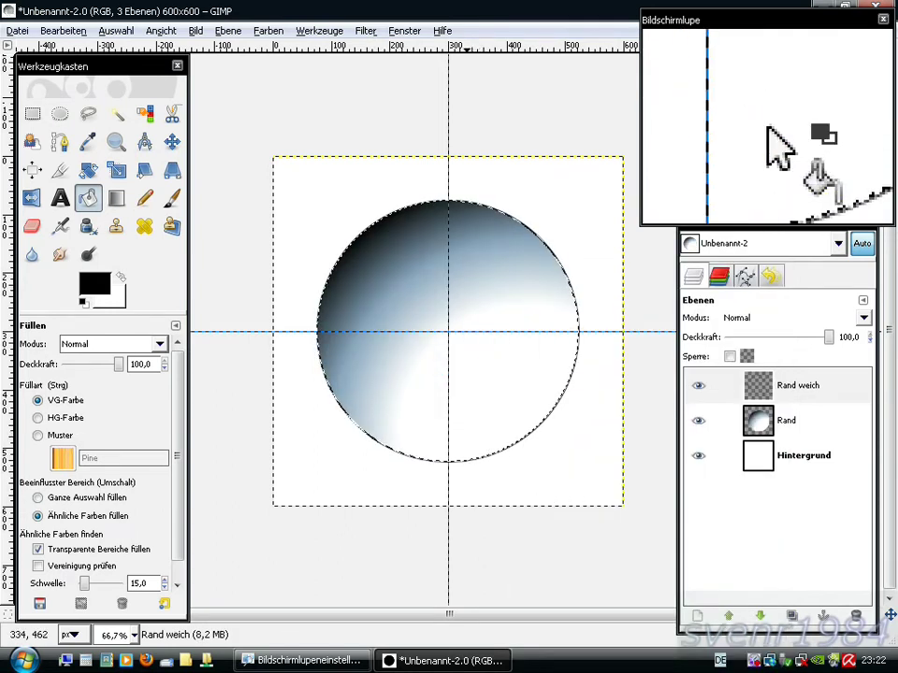
Step: Deselect everything and soften the ring with a 3.0 px Gaussian blur
{"action": "right_click", "coordinate": [417, 343]}
{"action": "mouse_move", "coordinate": [451, 384]}
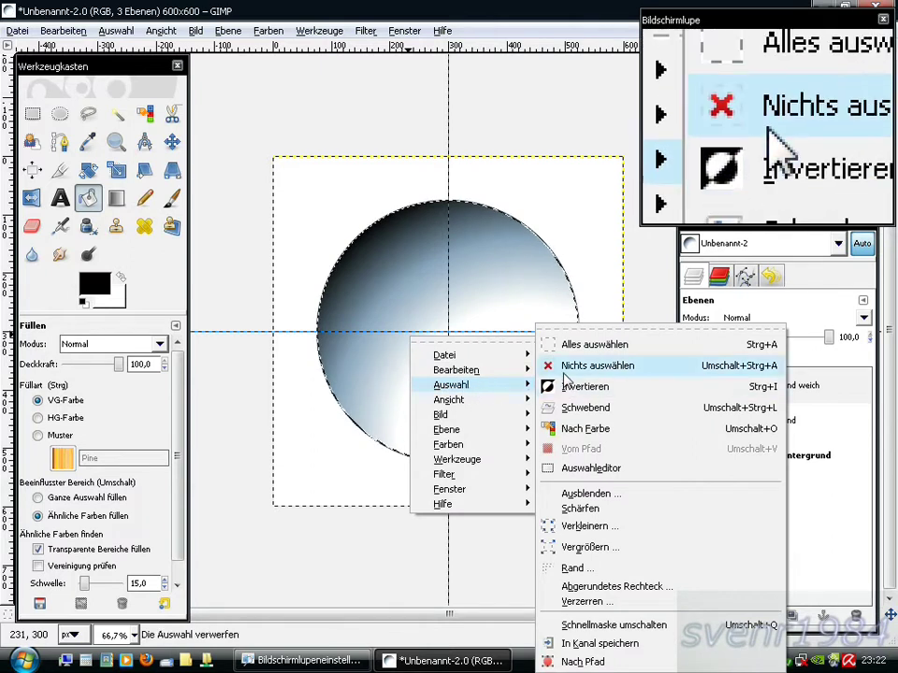
{"action": "left_click", "coordinate": [586, 372]}
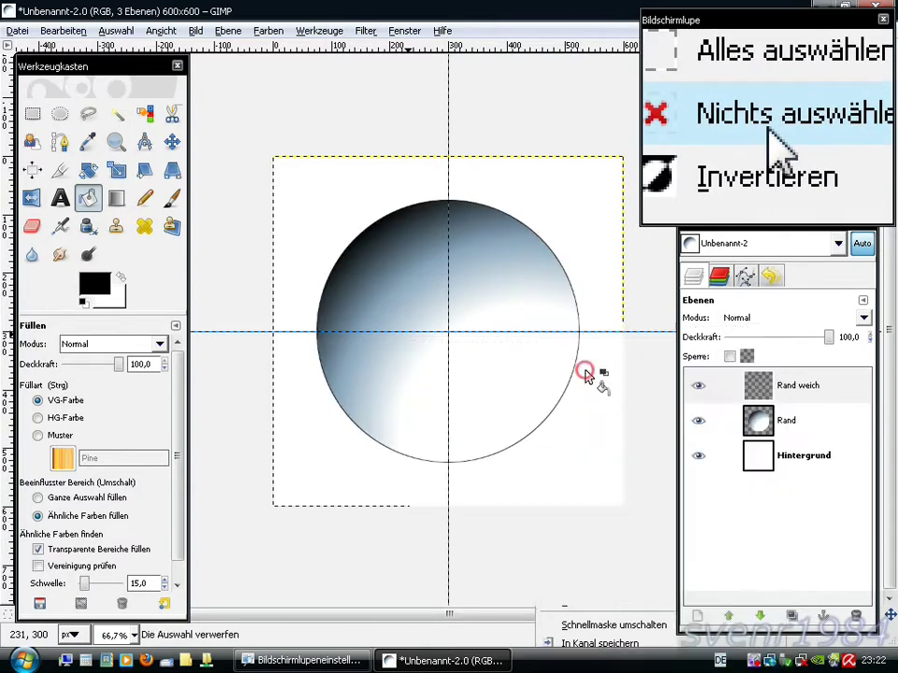
{"action": "right_click", "coordinate": [409, 283]}
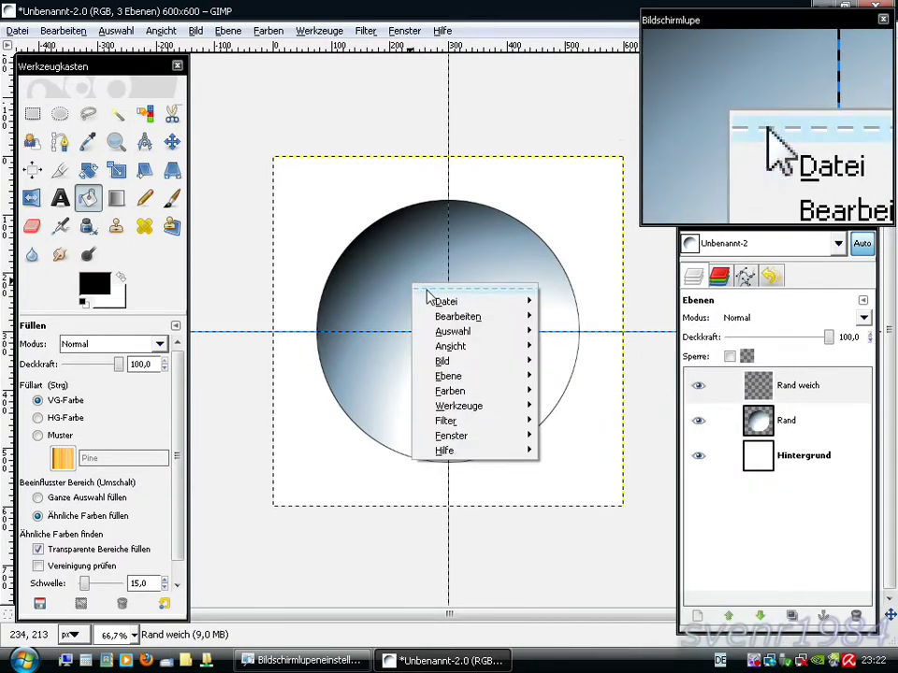
{"action": "mouse_move", "coordinate": [458, 421]}
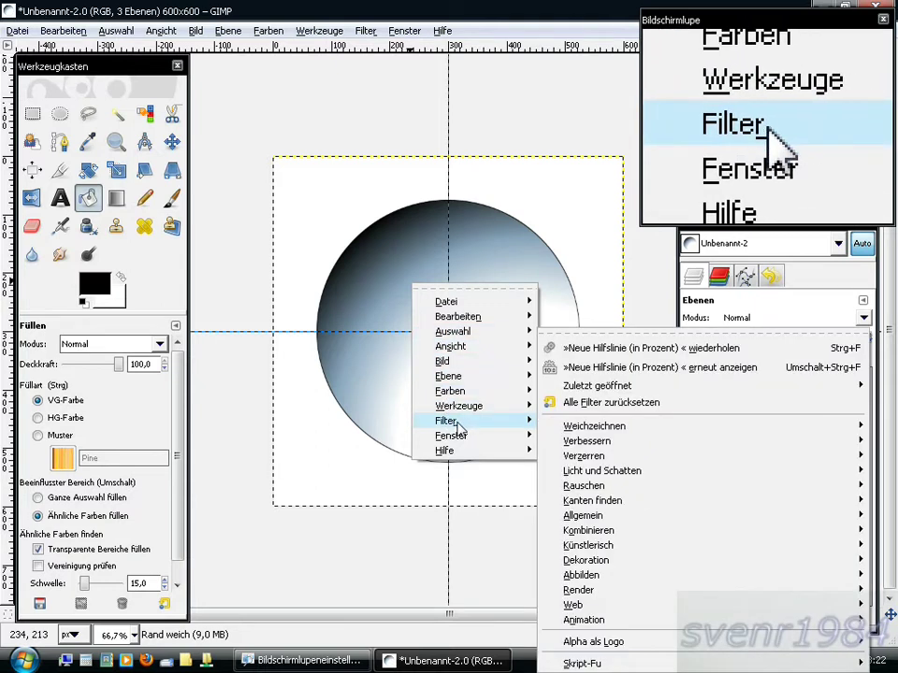
{"action": "mouse_move", "coordinate": [594, 426]}
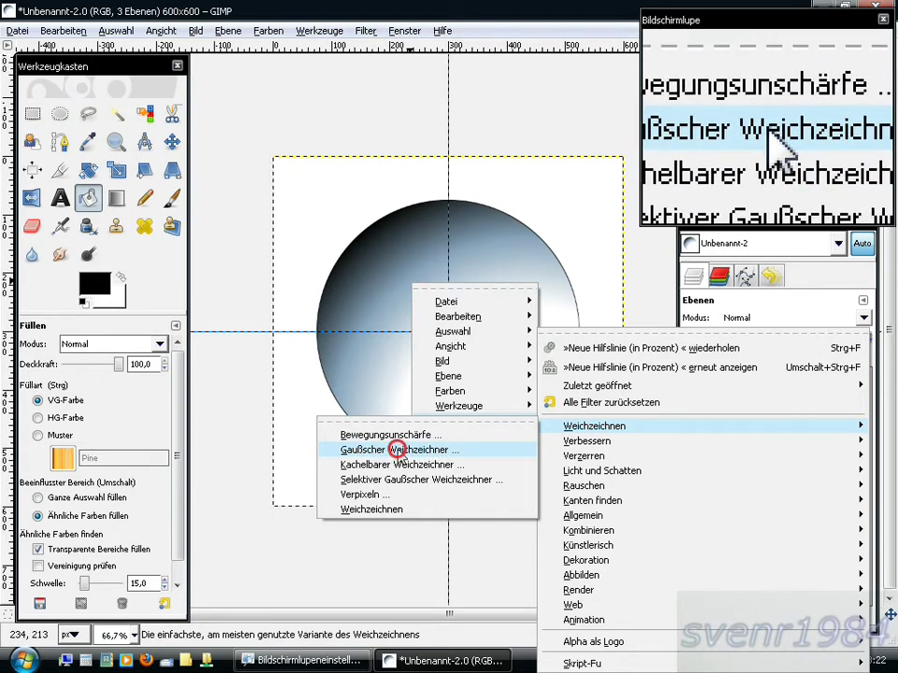
{"action": "left_click", "coordinate": [397, 451]}
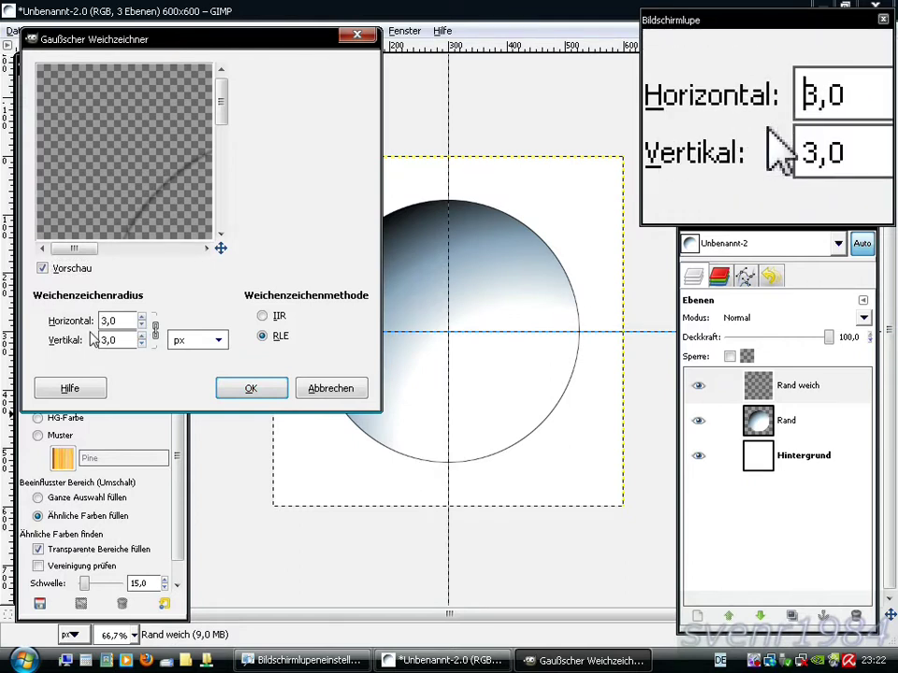
{"action": "left_click", "coordinate": [243, 389]}
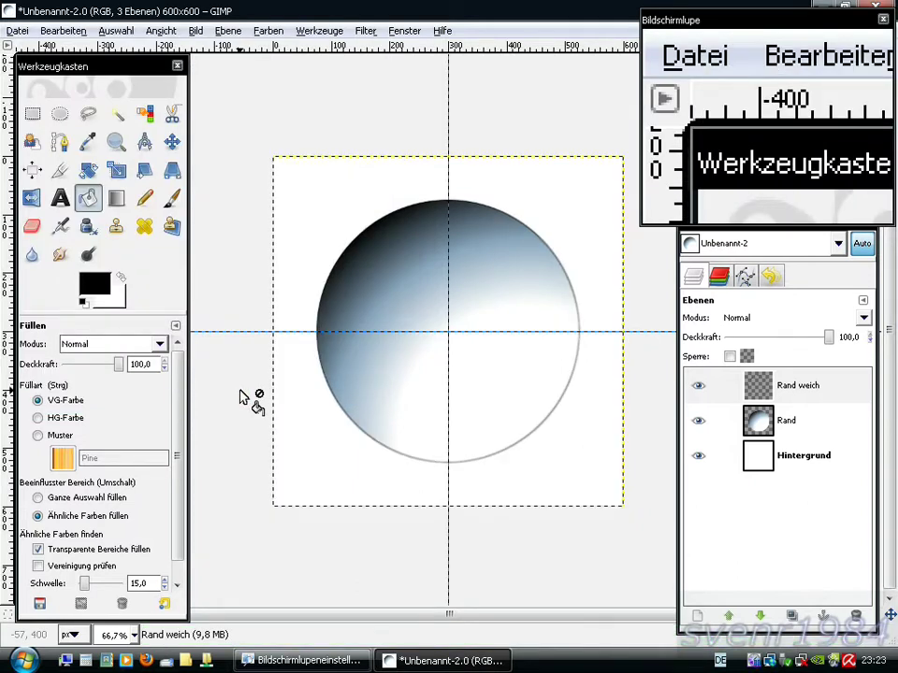
Step: Add a transparent 'Effekt 1' layer and draw an elliptical selection on it
{"action": "left_click", "coordinate": [697, 620]}
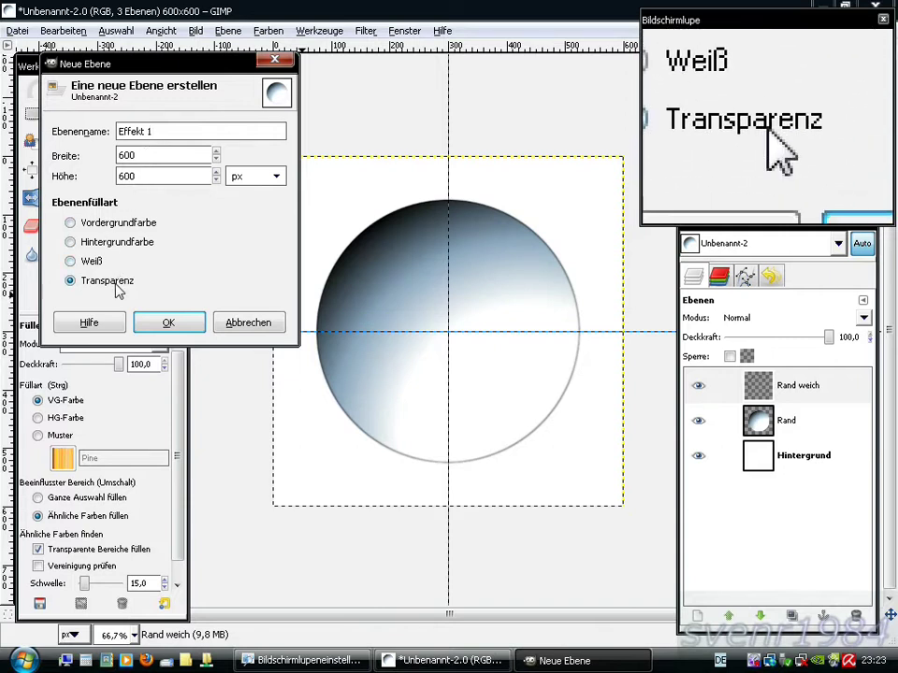
{"action": "left_click", "coordinate": [173, 322]}
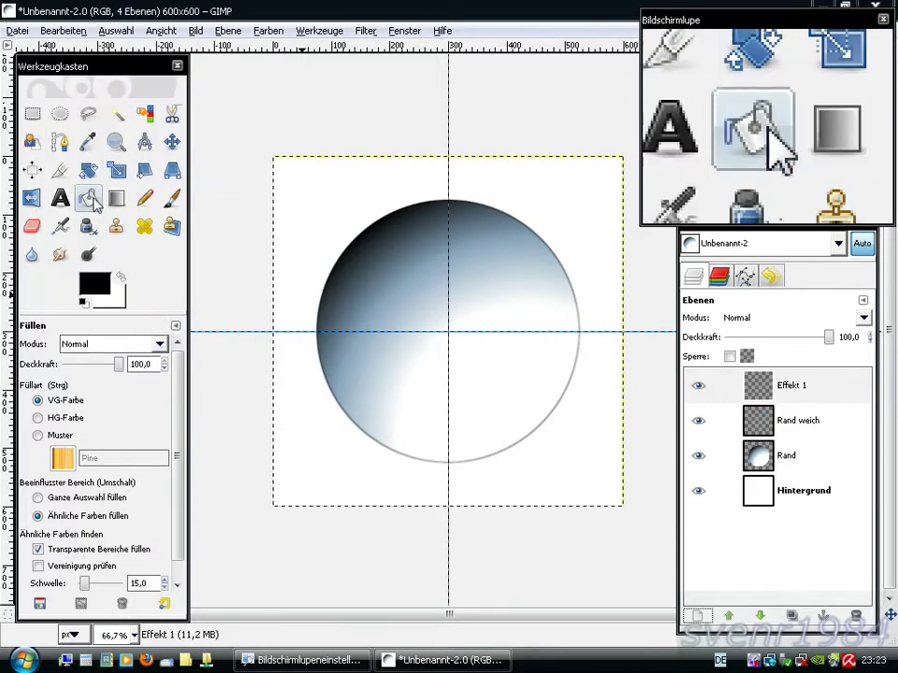
{"action": "left_click", "coordinate": [60, 113]}
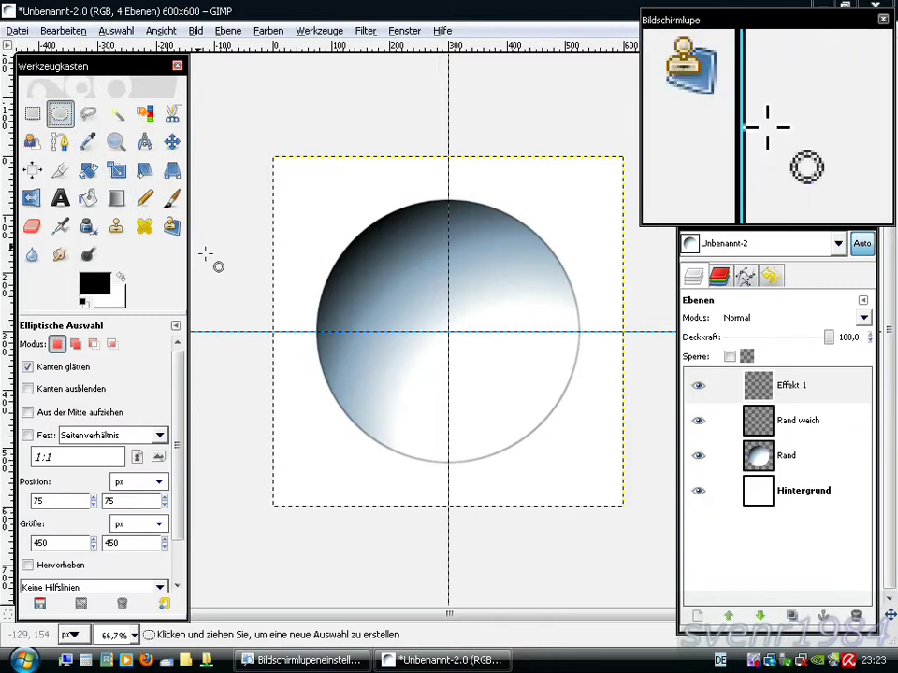
{"action": "left_click_drag", "start_coordinate": [353, 332], "coordinate": [448, 447]}
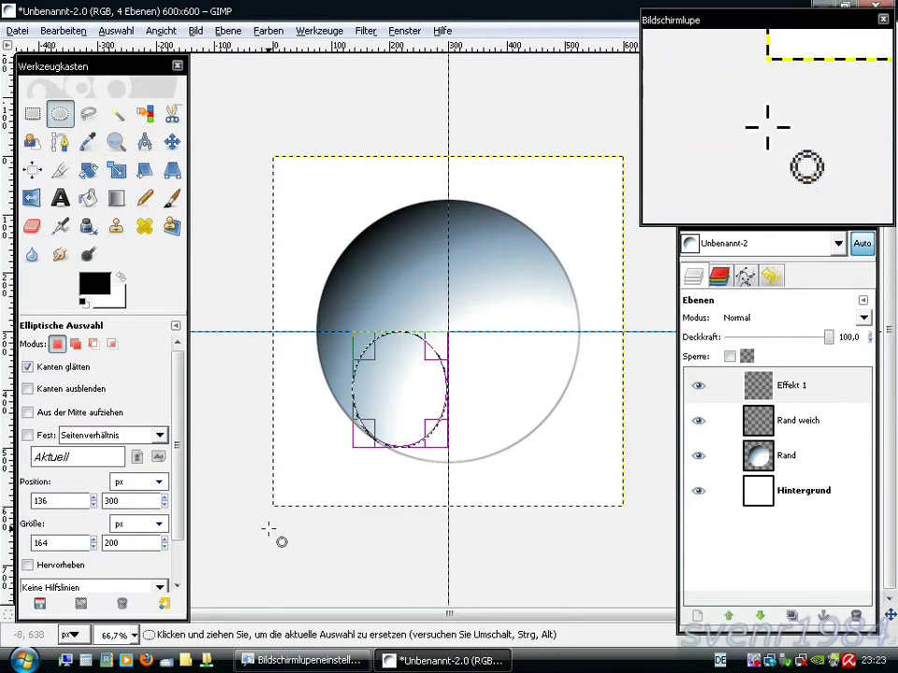
Step: Set the ellipse selection to 194×319 px at position 324, 68
{"action": "left_click", "coordinate": [52, 543]}
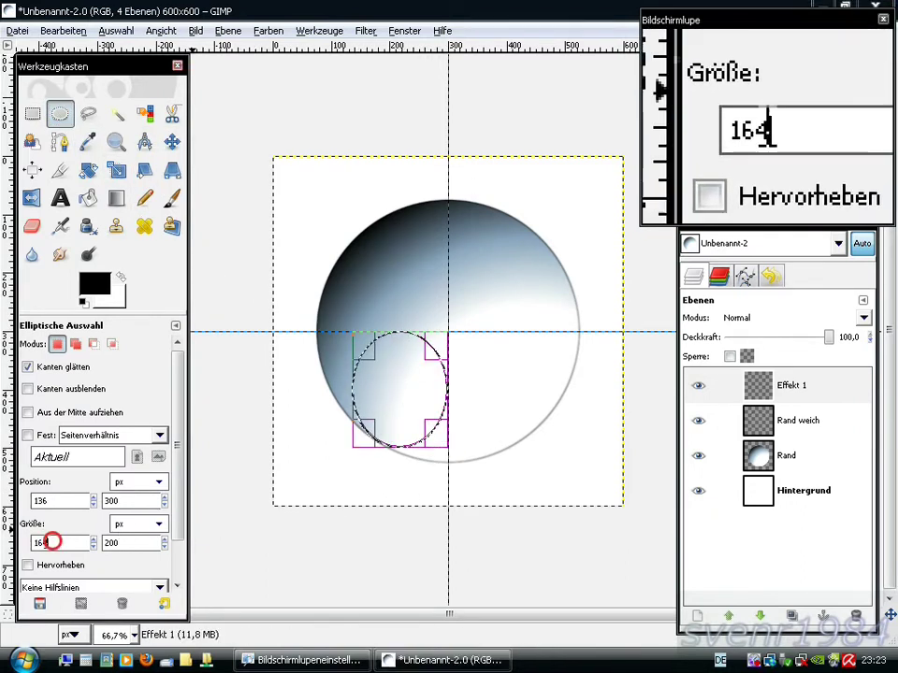
{"action": "type", "text": "194"}
{"action": "key", "text": "Tab"}
{"action": "type", "text": "319"}
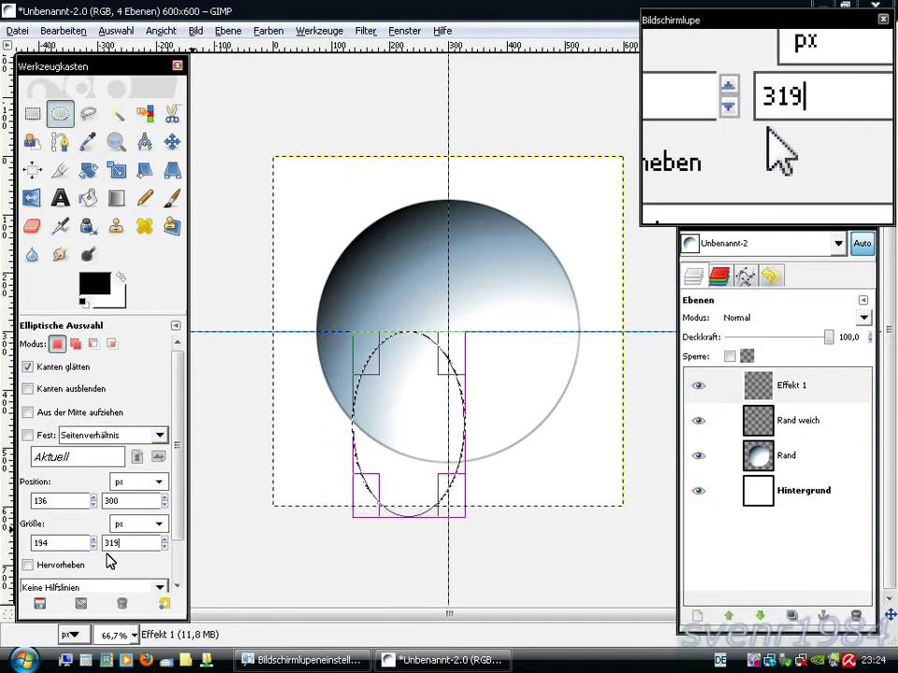
{"action": "double_click", "coordinate": [42, 501]}
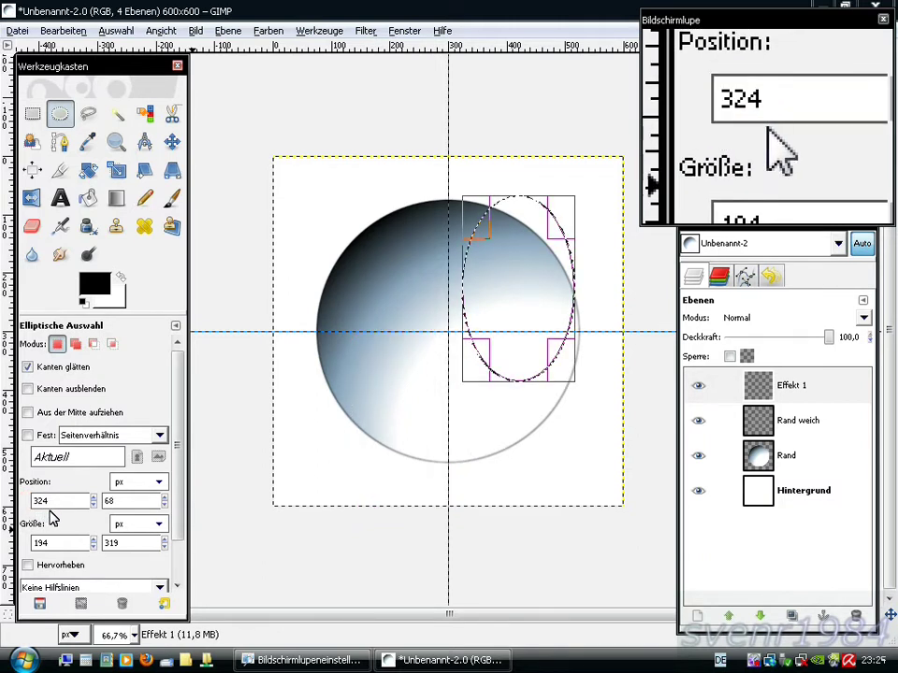
{"action": "key", "text": "Tab"}
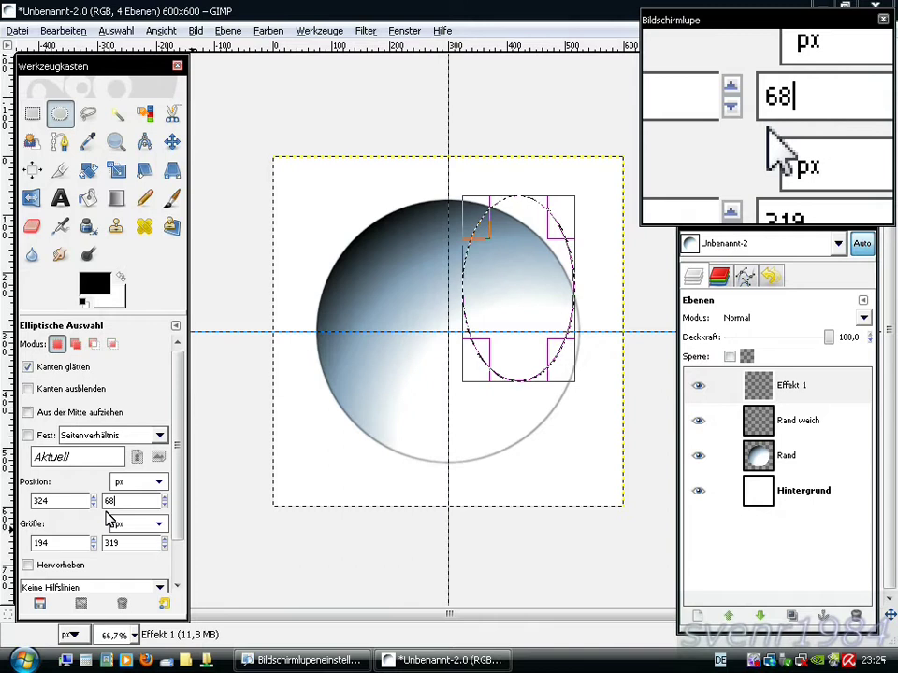
Step: Fill the ellipse with the unreversed Button Verlauf 1 gradient, linear shape, offset 20
{"action": "left_click", "coordinate": [115, 199]}
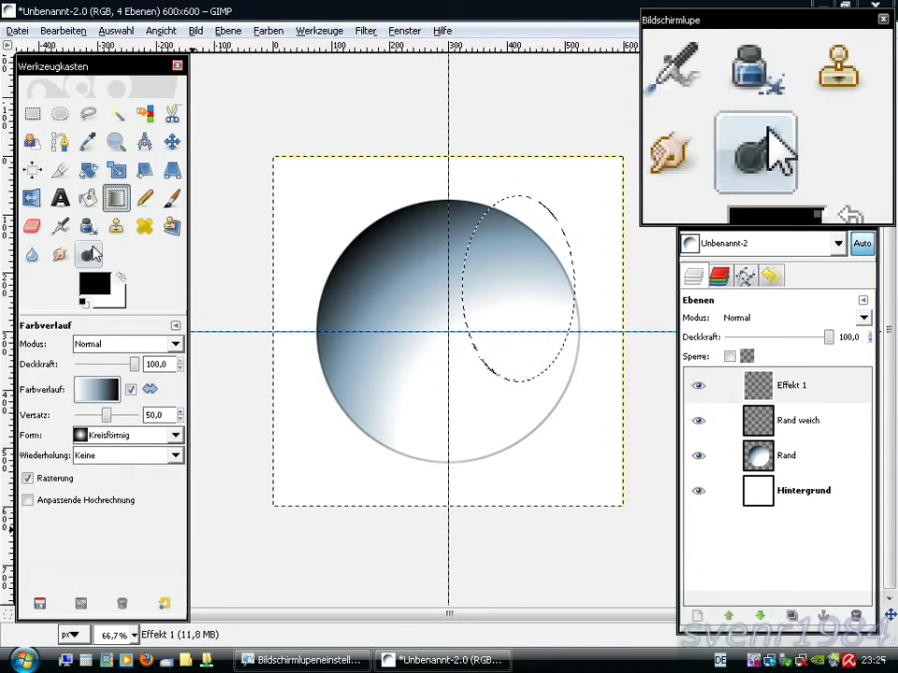
{"action": "left_click", "coordinate": [93, 390]}
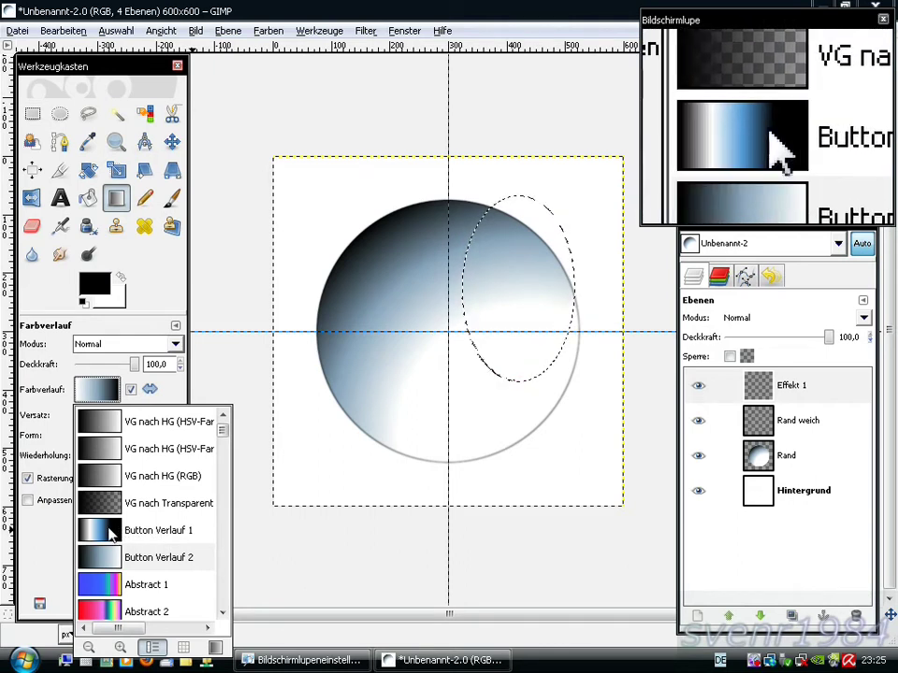
{"action": "left_click", "coordinate": [117, 532]}
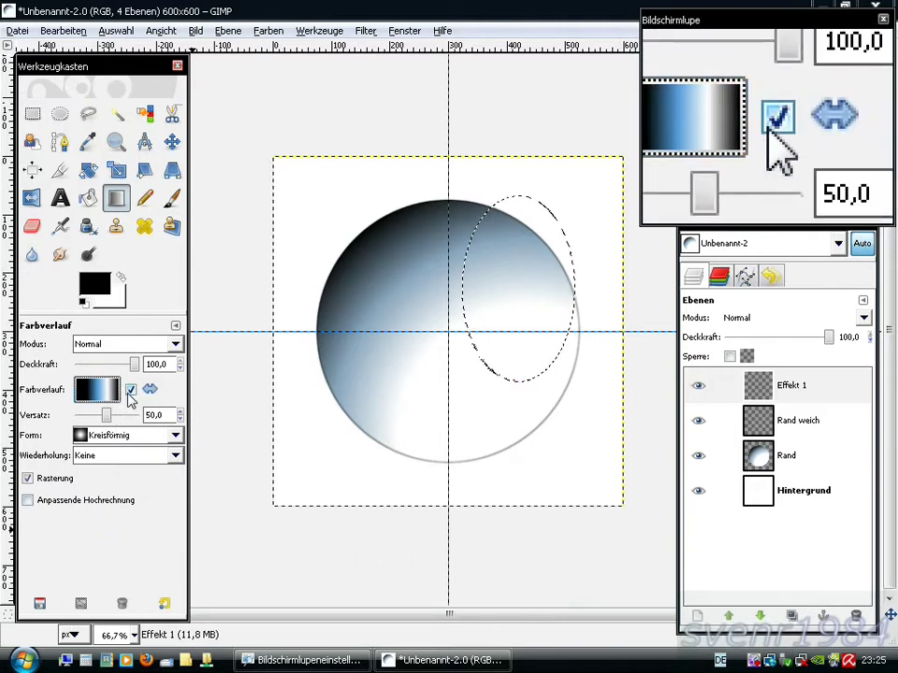
{"action": "left_click", "coordinate": [130, 391]}
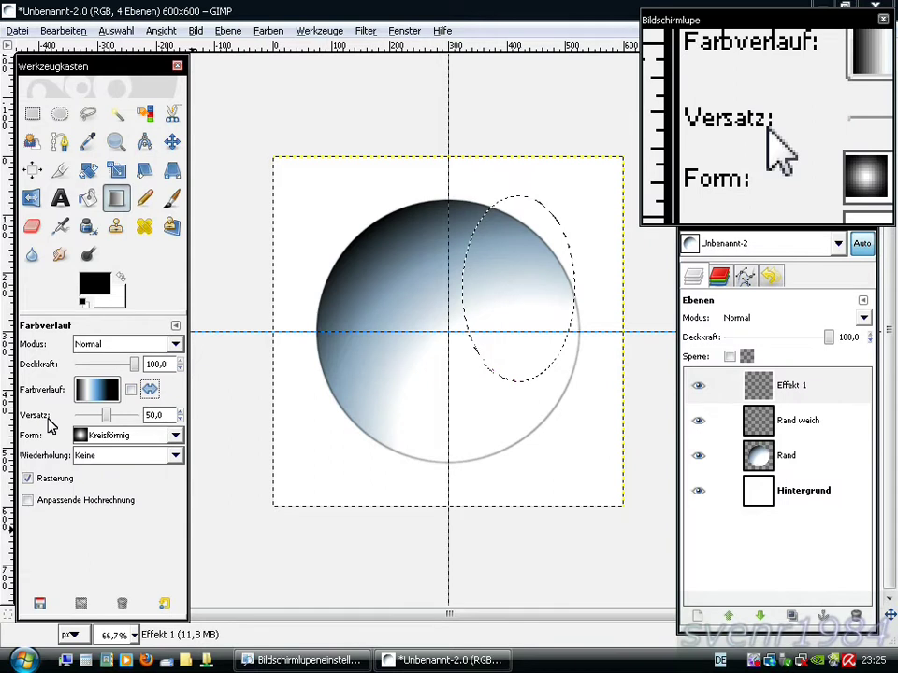
{"action": "double_click", "coordinate": [147, 416]}
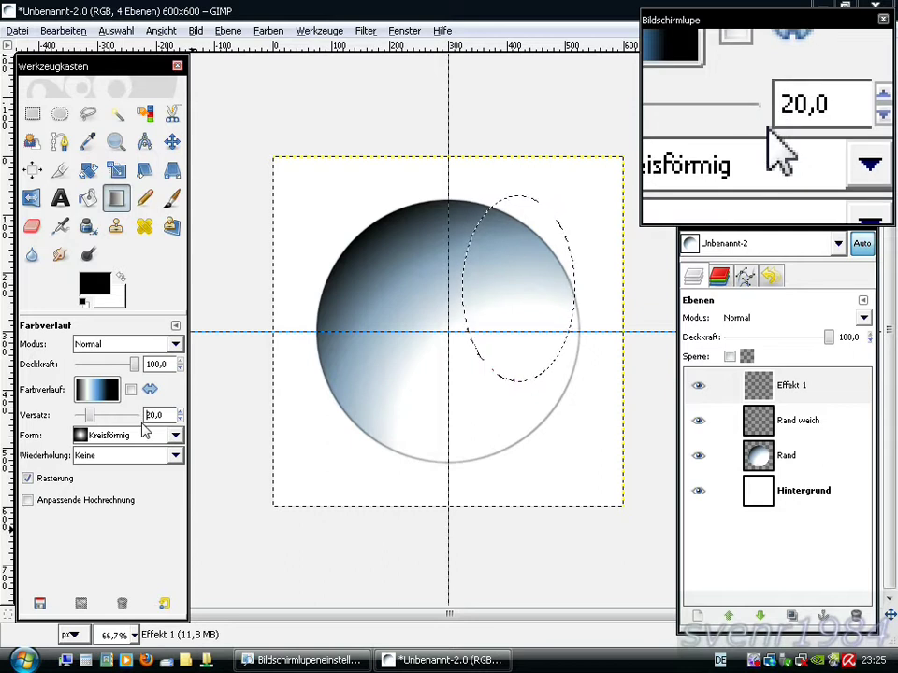
{"action": "type", "text": "20"}
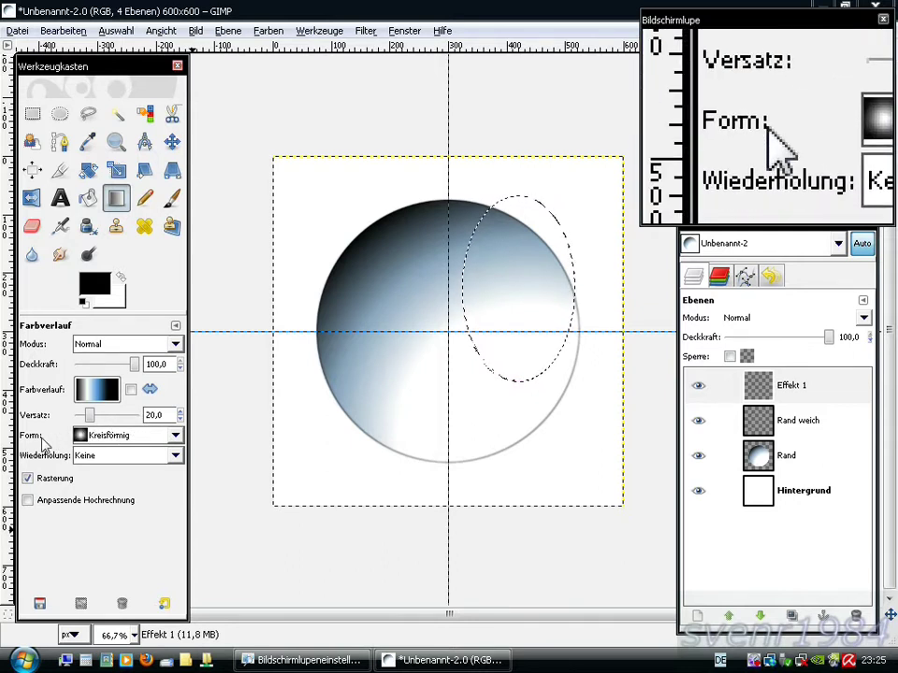
{"action": "left_click", "coordinate": [98, 436]}
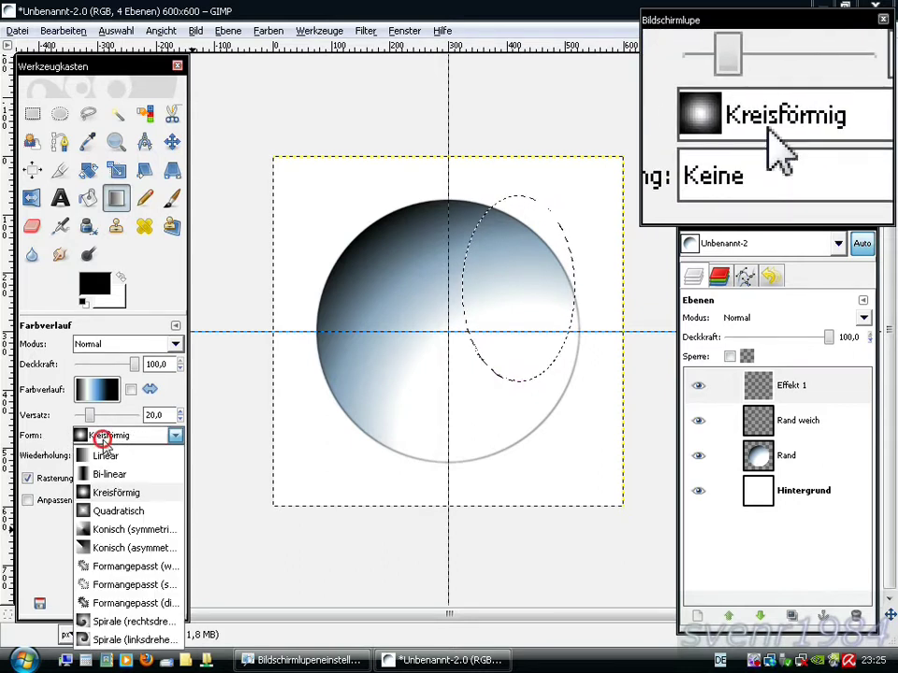
{"action": "left_click", "coordinate": [106, 457]}
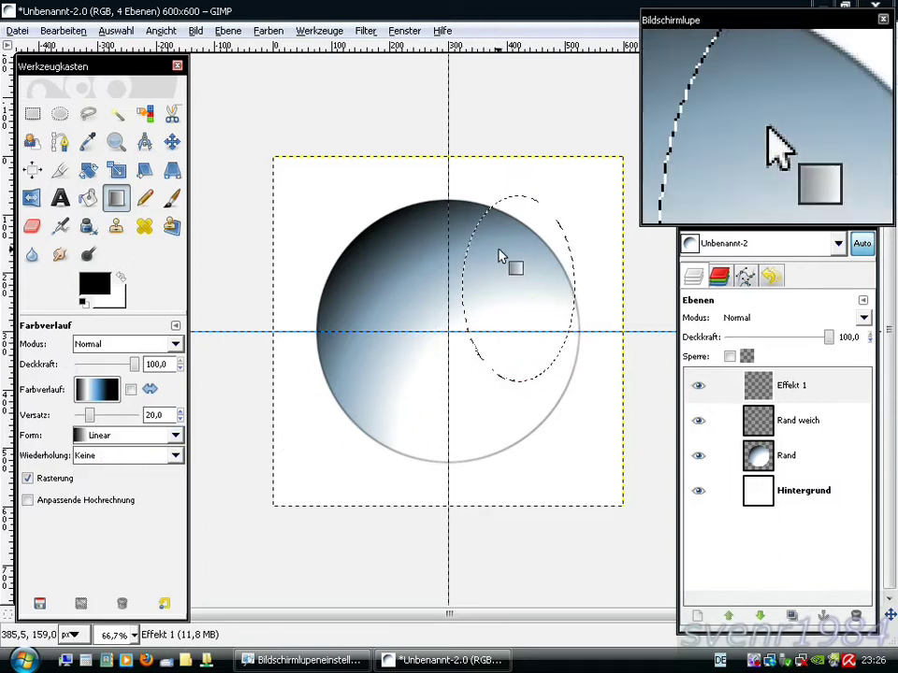
{"action": "left_click_drag", "start_coordinate": [493, 210], "coordinate": [546, 374]}
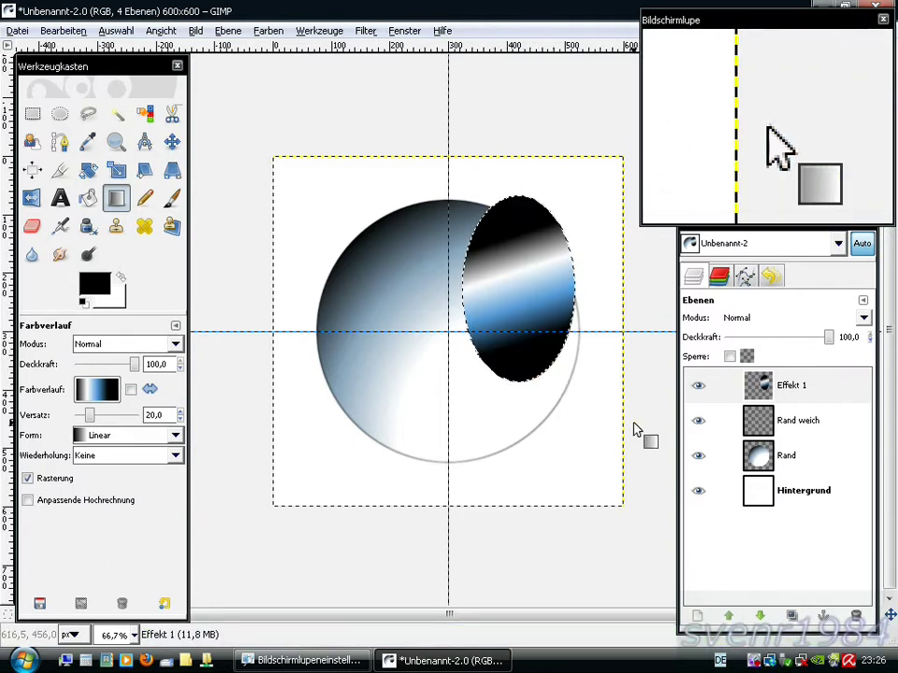
{"action": "left_click", "coordinate": [779, 465]}
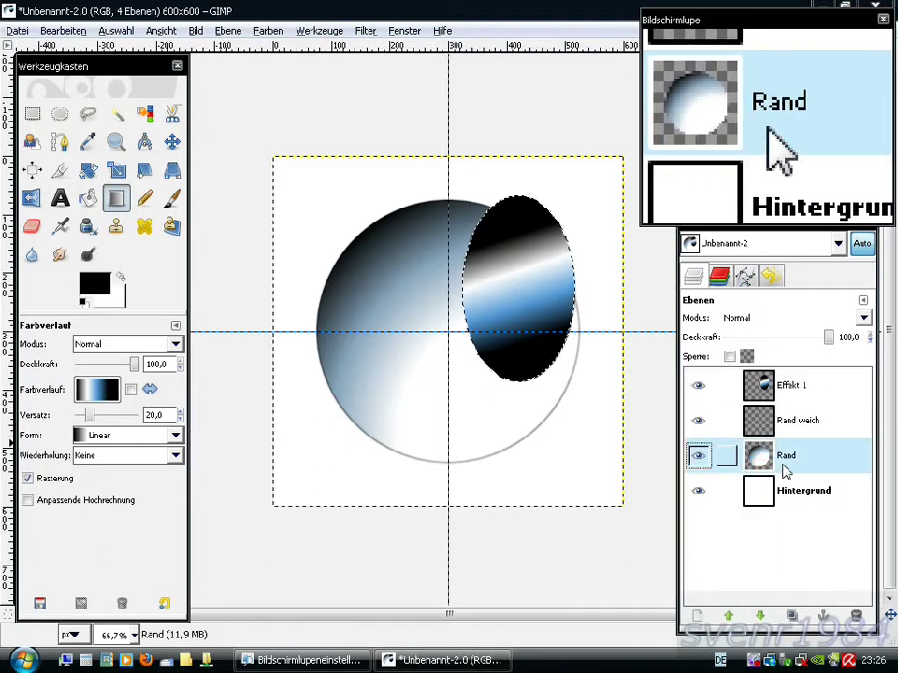
Step: Trim Effekt 1 to the sphere by clearing everything outside Rand's alpha selection
{"action": "right_click", "coordinate": [783, 470]}
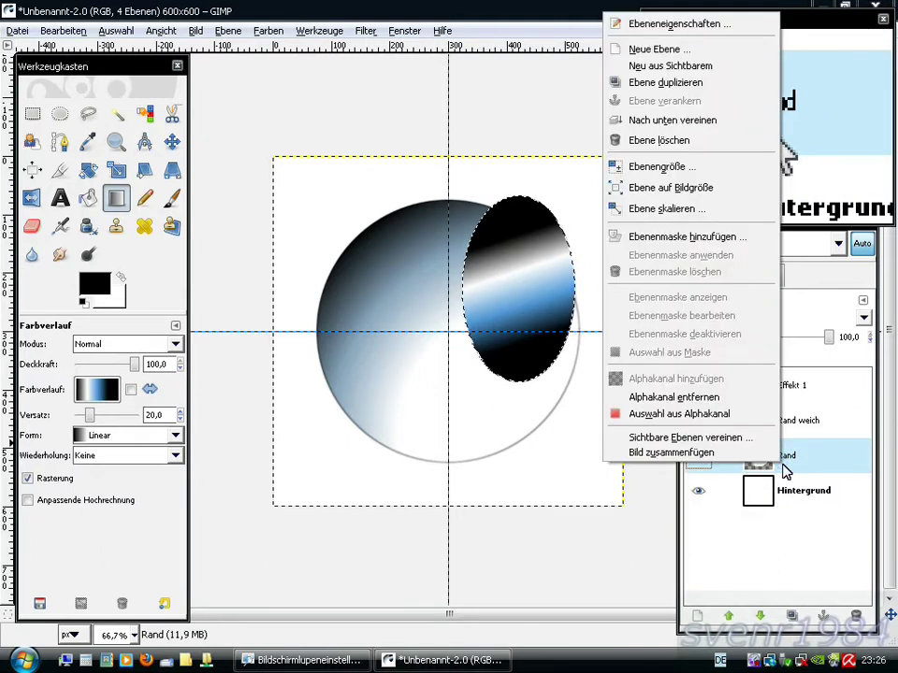
{"action": "left_click", "coordinate": [658, 416]}
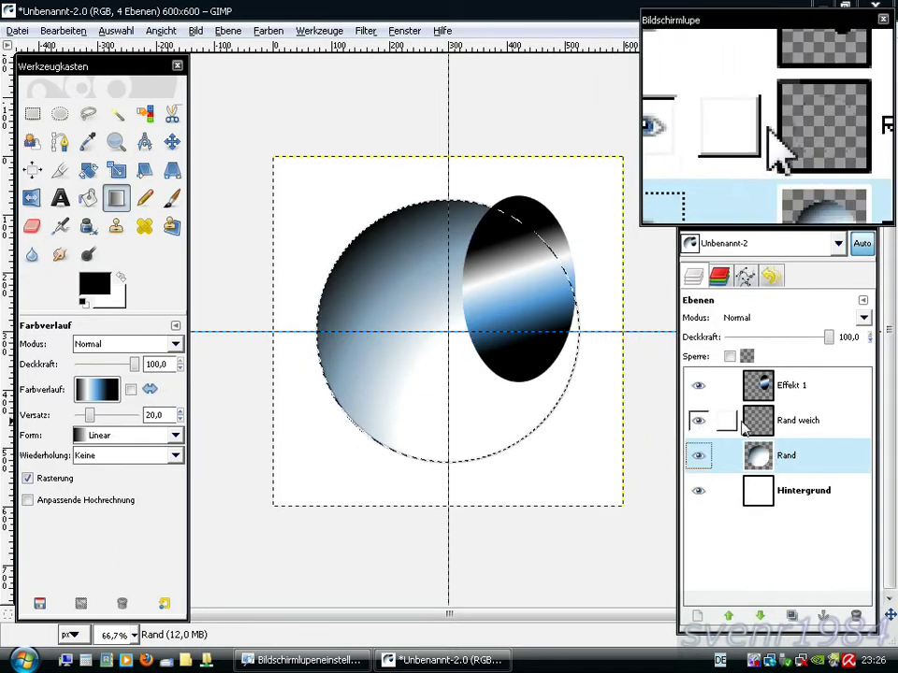
{"action": "left_click", "coordinate": [779, 391]}
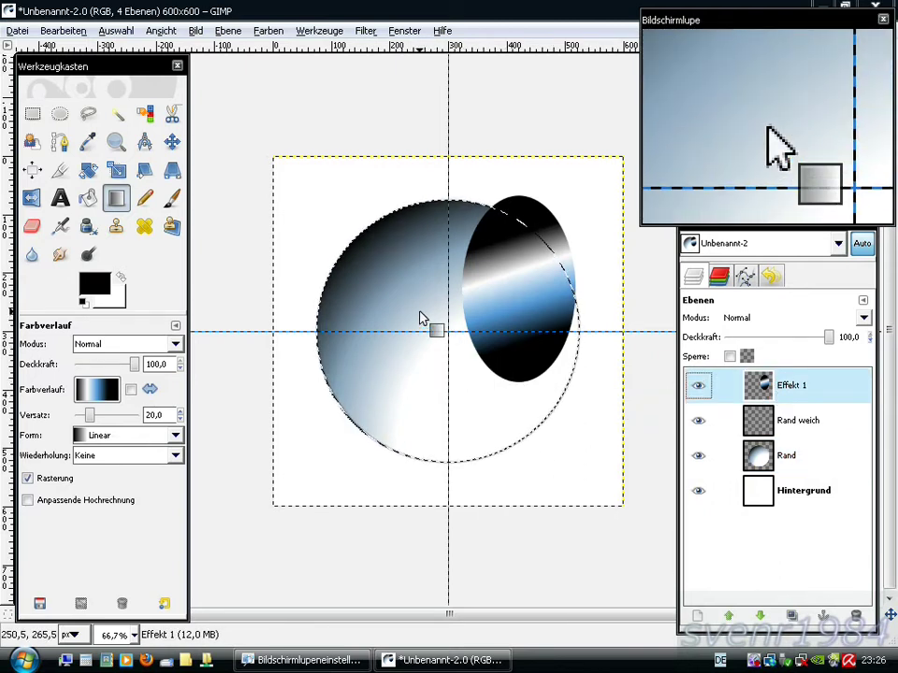
{"action": "right_click", "coordinate": [423, 315]}
{"action": "mouse_move", "coordinate": [463, 362]}
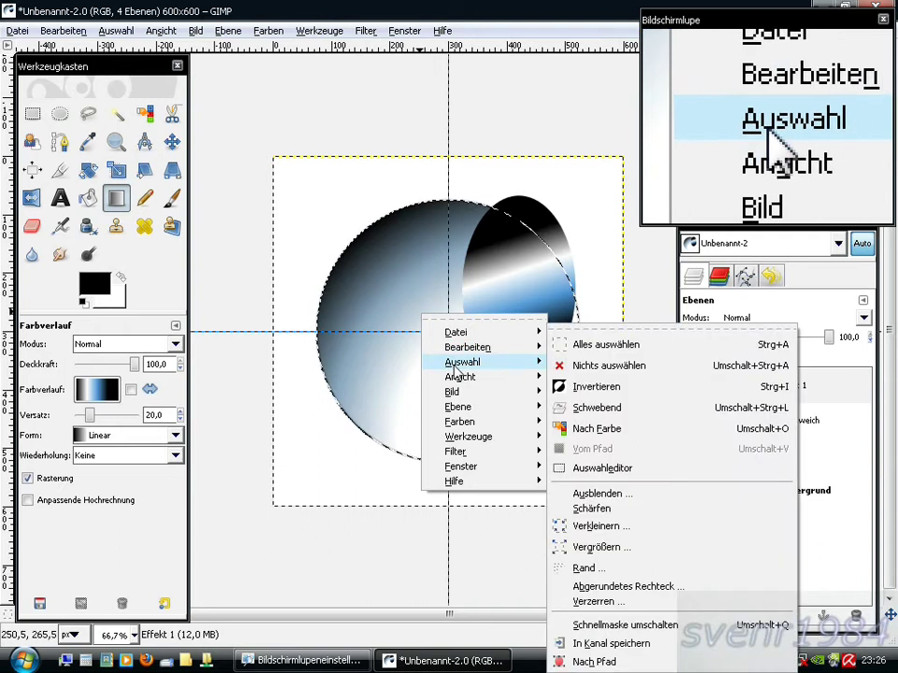
{"action": "left_click", "coordinate": [606, 386]}
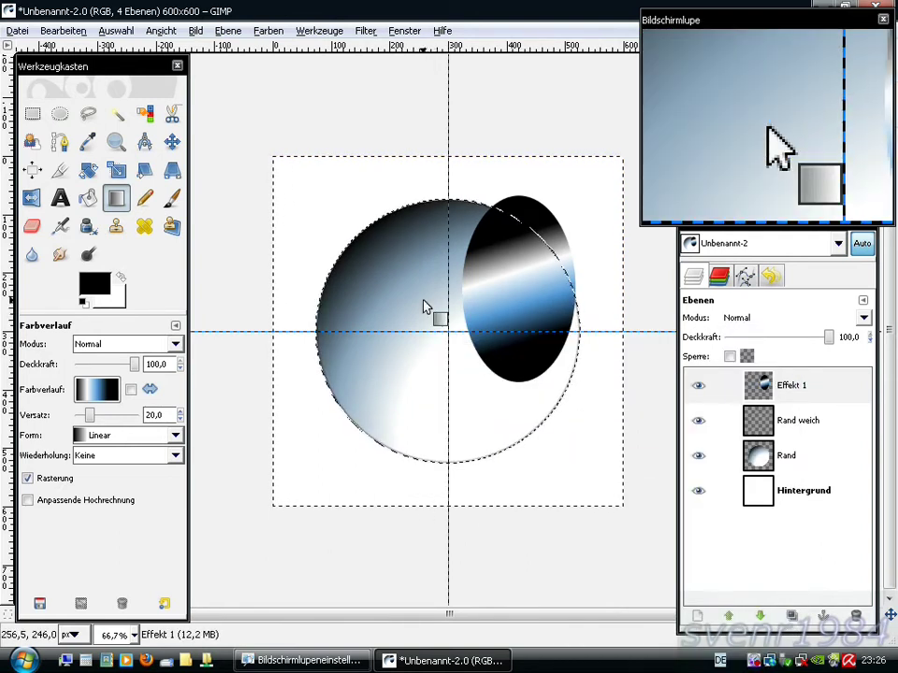
{"action": "right_click", "coordinate": [423, 302]}
{"action": "mouse_move", "coordinate": [471, 335]}
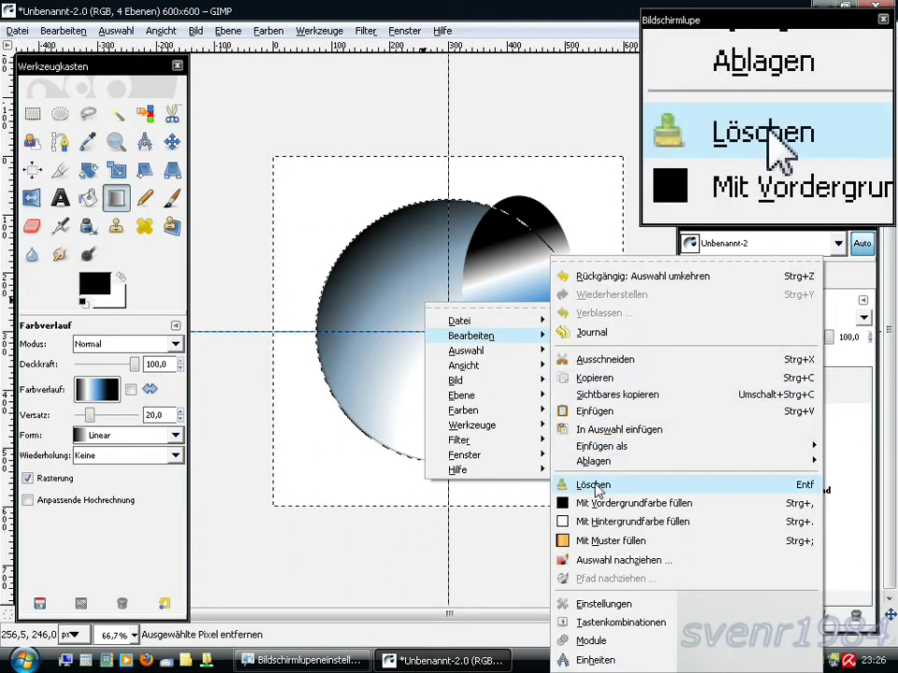
{"action": "left_click", "coordinate": [595, 486]}
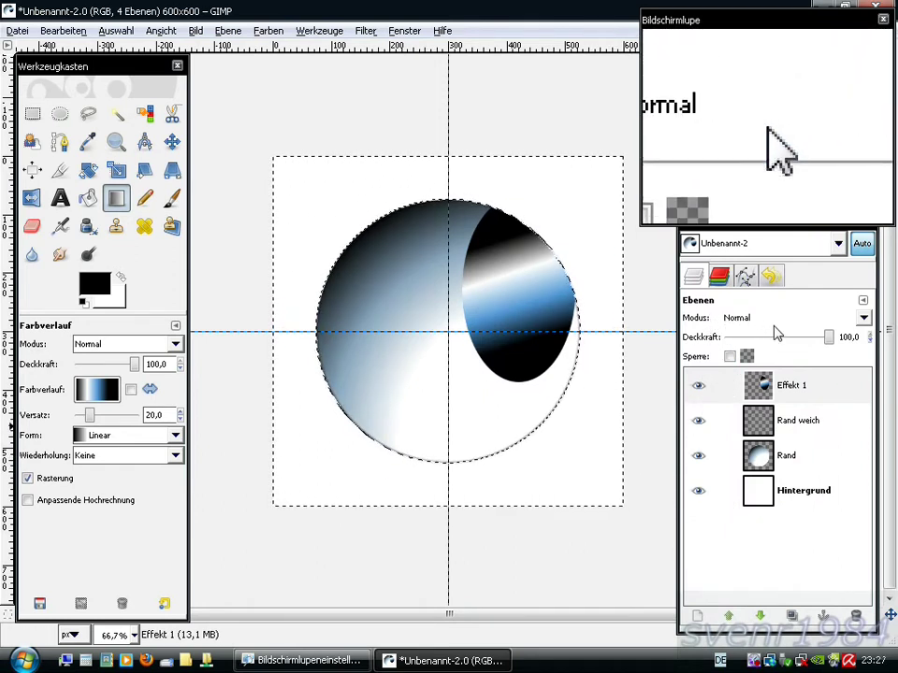
Step: Set Effekt 1's blend mode to Überlagern and start a new layer, Effekt 2
{"action": "left_click", "coordinate": [863, 318]}
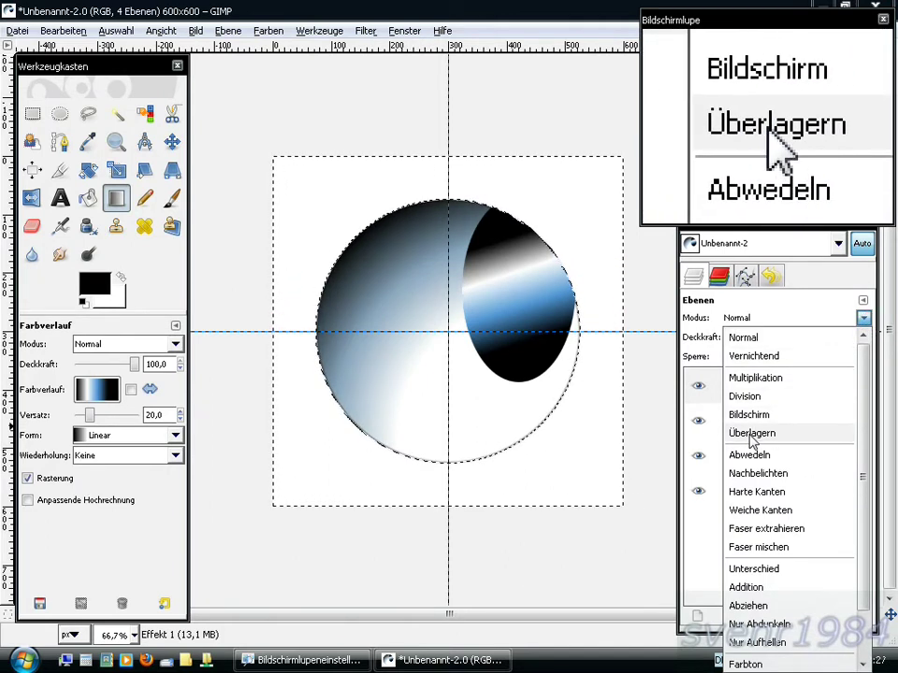
{"action": "left_click", "coordinate": [751, 435]}
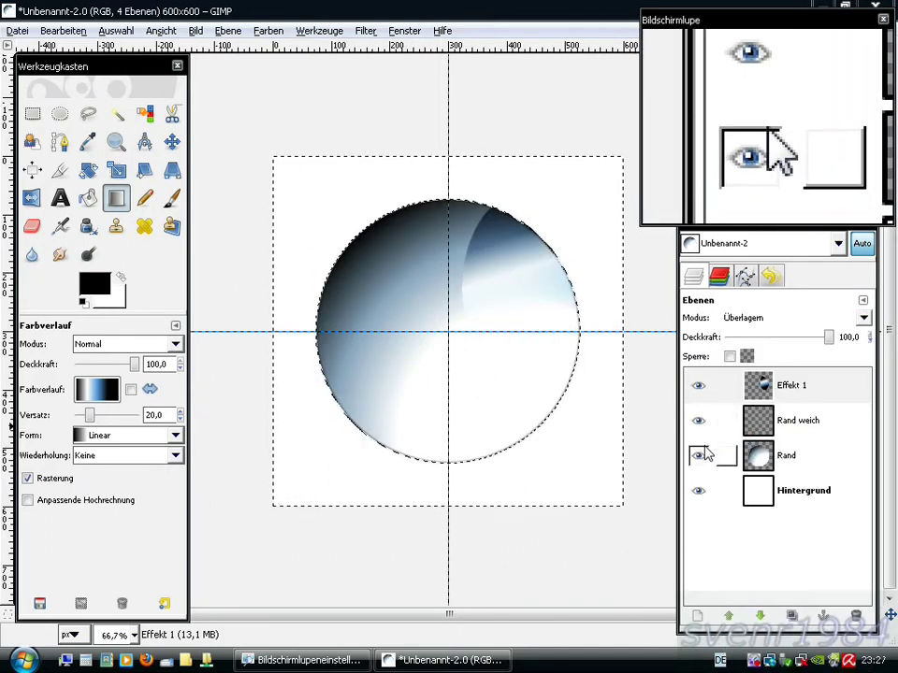
{"action": "left_click", "coordinate": [700, 621]}
{"action": "type", "text": "Effekt 2"}
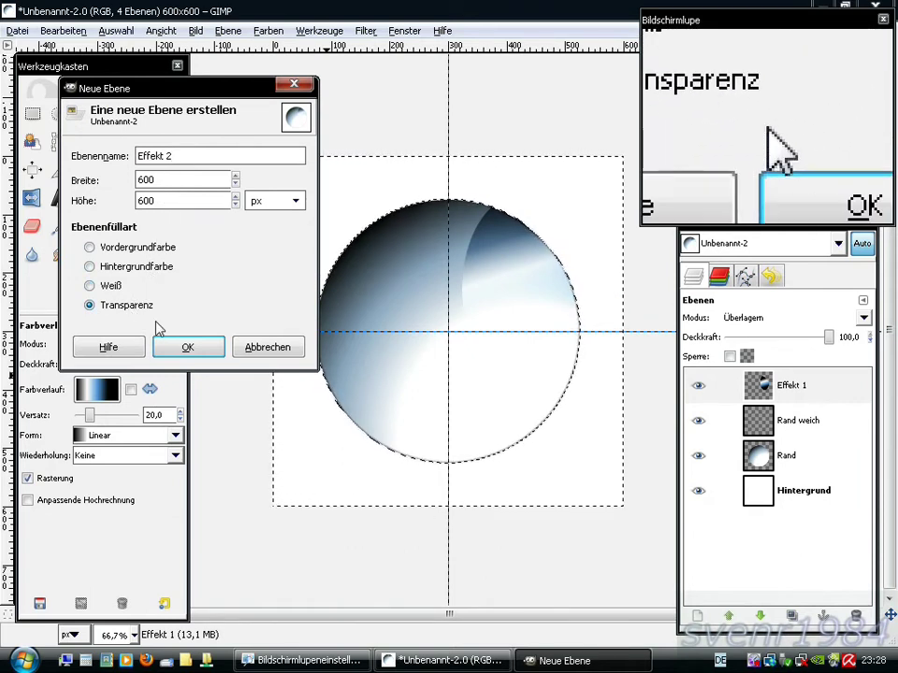
Step: Add the transparent Effekt 2 layer and draw an elliptical selection
{"action": "left_click", "coordinate": [188, 348]}
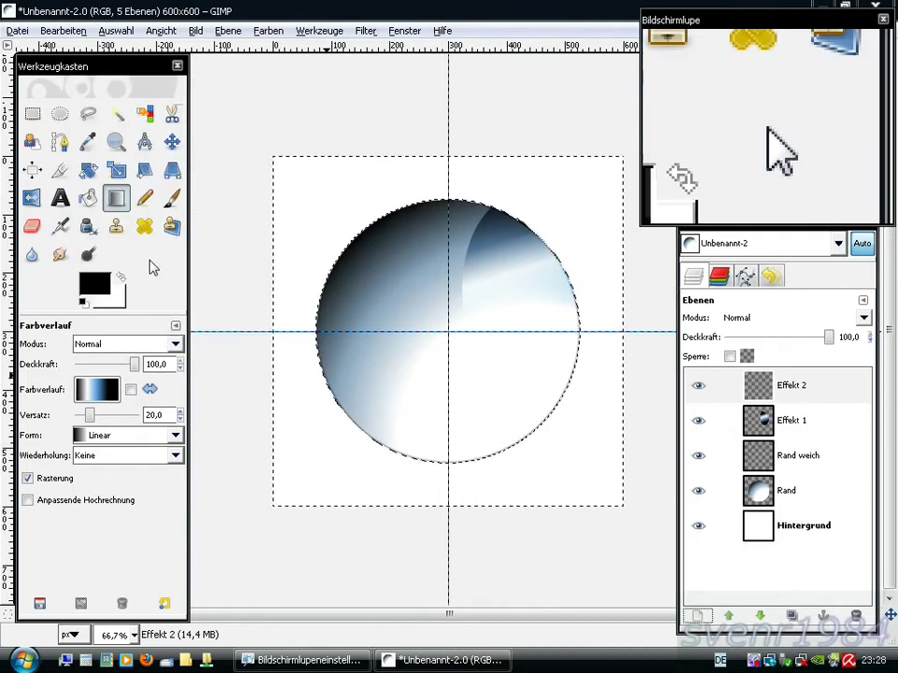
{"action": "left_click", "coordinate": [62, 113]}
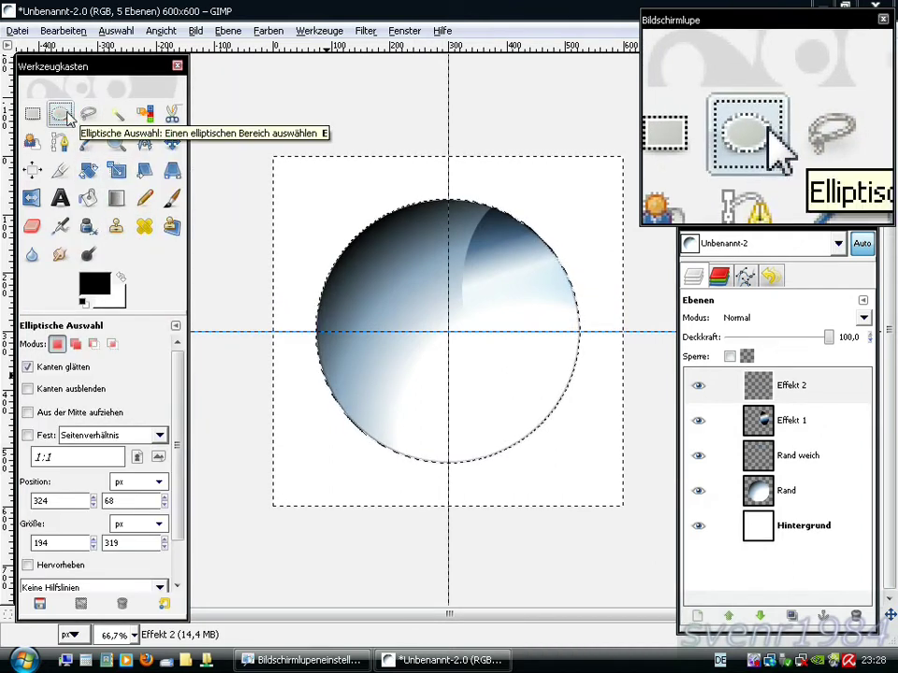
{"action": "left_click_drag", "start_coordinate": [375, 332], "coordinate": [475, 429]}
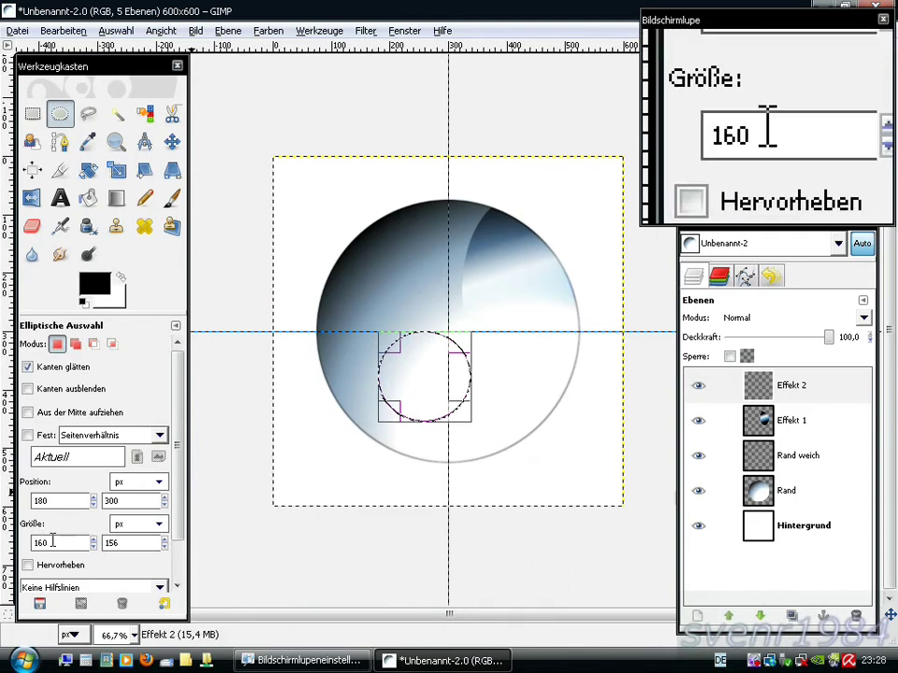
Step: Set the circular selection to 387×387 px at position 99, 111
{"action": "left_click_drag", "start_coordinate": [47, 542], "coordinate": [31, 547]}
{"action": "type", "text": "387"}
{"action": "key", "text": "Tab"}
{"action": "type", "text": "387"}
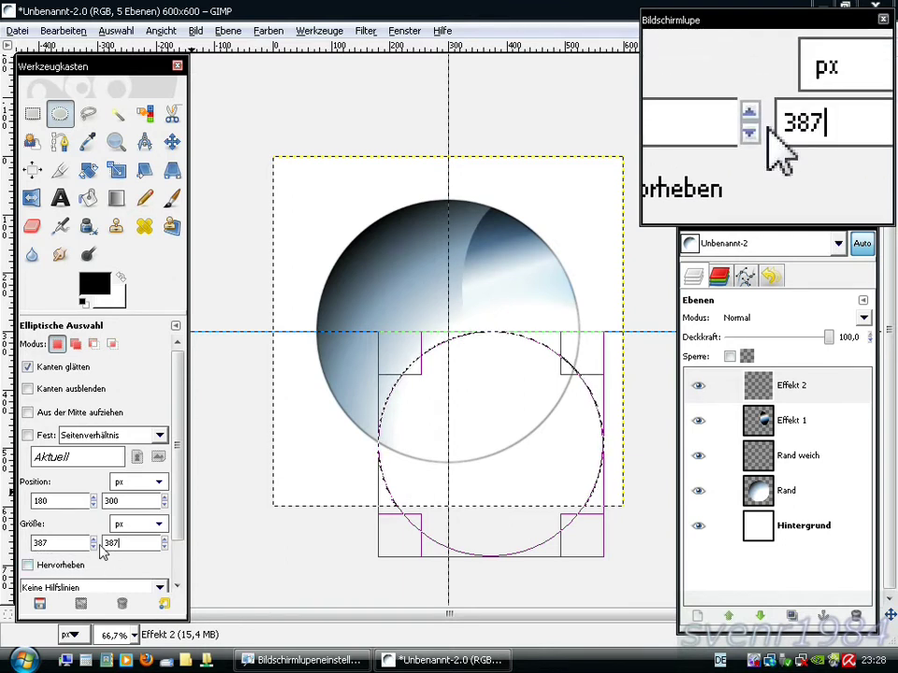
{"action": "left_click", "coordinate": [49, 500]}
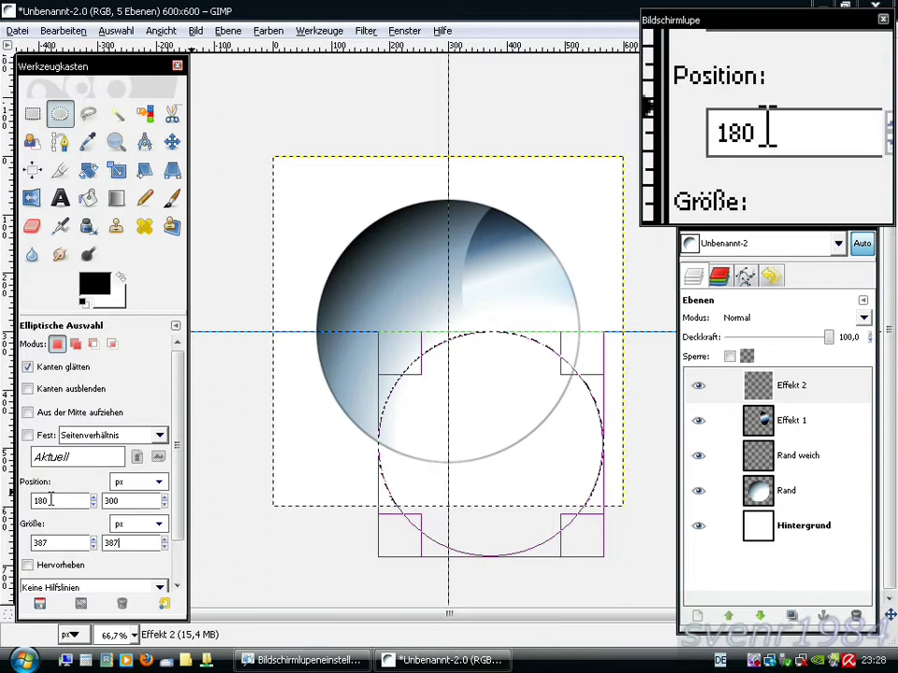
{"action": "type", "text": "99"}
{"action": "key", "text": "Tab"}
{"action": "type", "text": "111"}
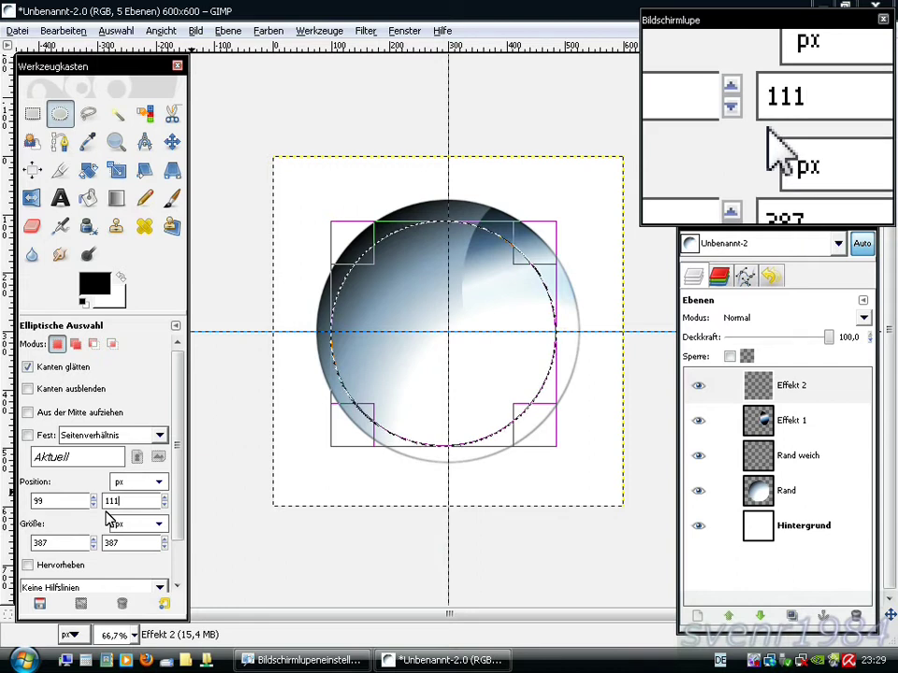
{"action": "left_click", "coordinate": [118, 200]}
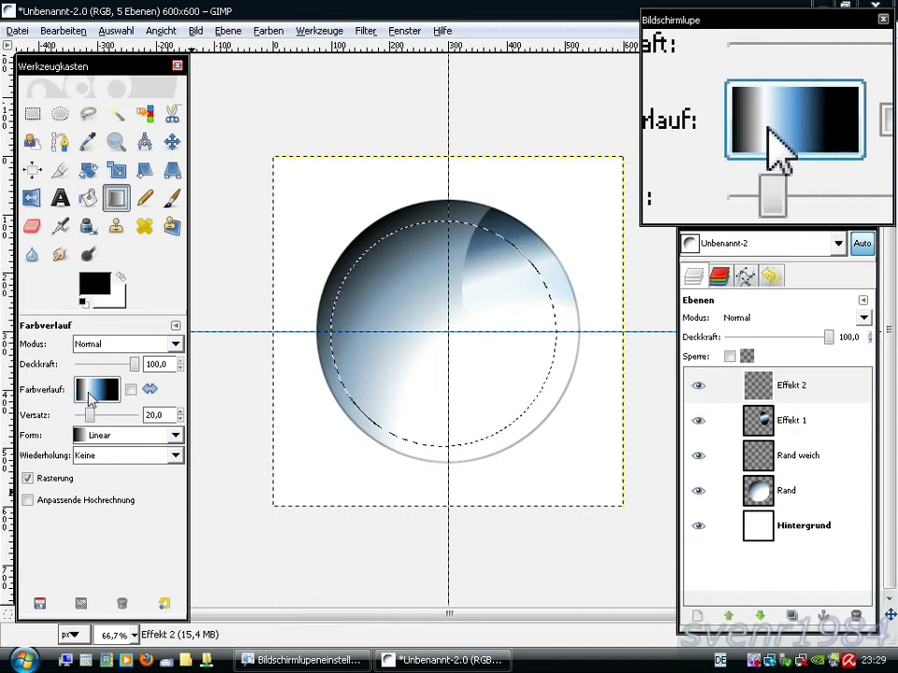
Step: Fill Effekt 2's inner circle with a reversed FG-to-BG (RGB) gradient, white to black left to right
{"action": "left_click", "coordinate": [90, 402]}
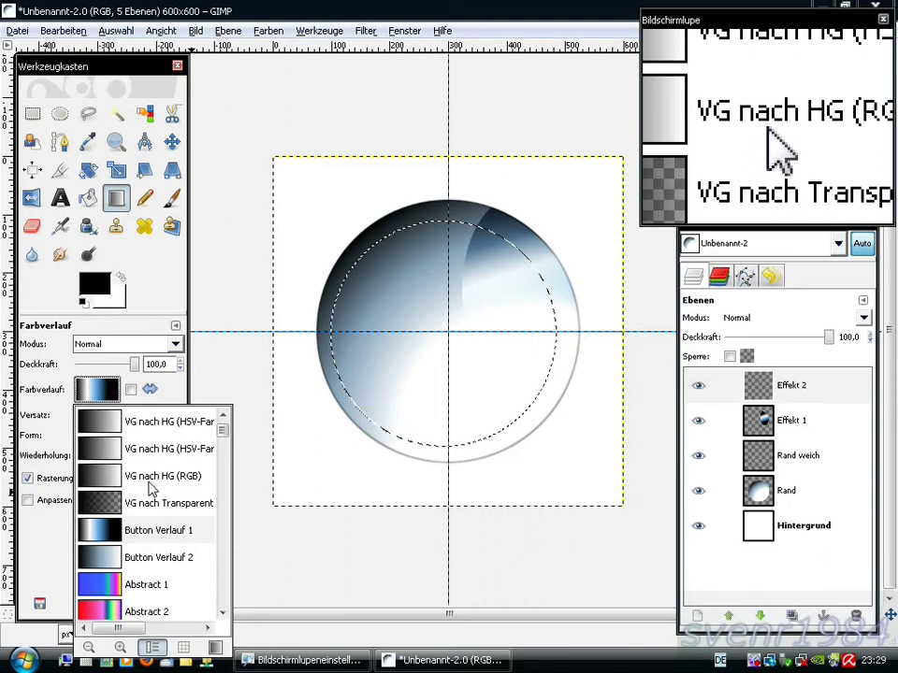
{"action": "left_click", "coordinate": [116, 479]}
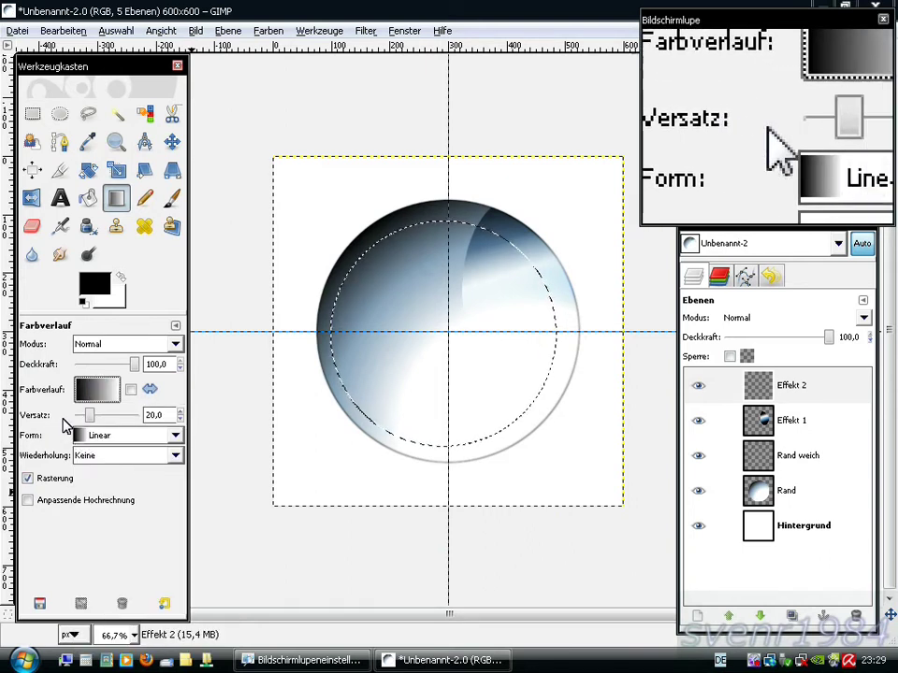
{"action": "left_click", "coordinate": [131, 390]}
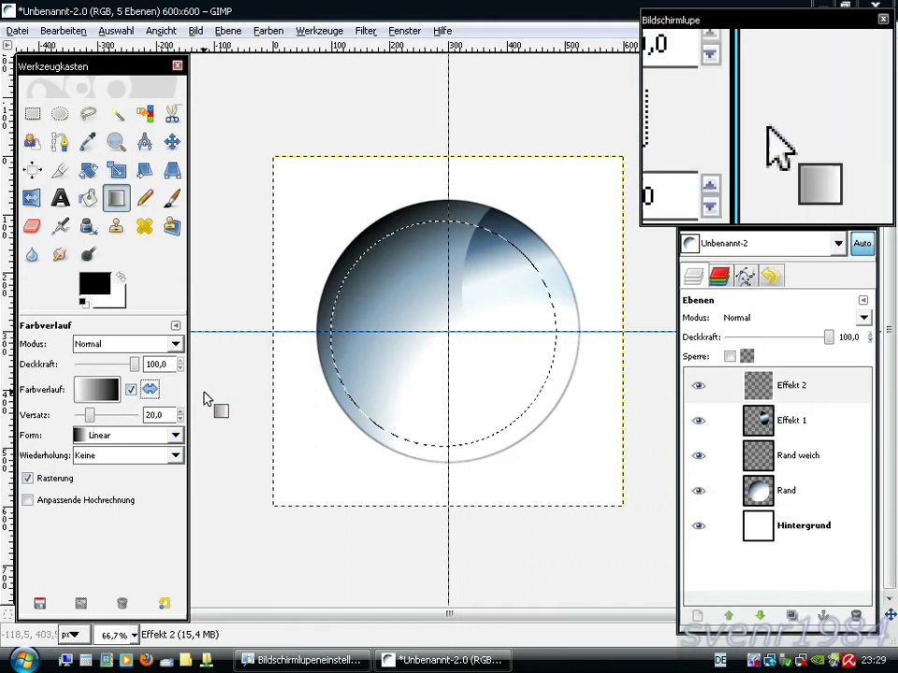
{"action": "left_click_drag", "start_coordinate": [330, 330], "coordinate": [558, 330]}
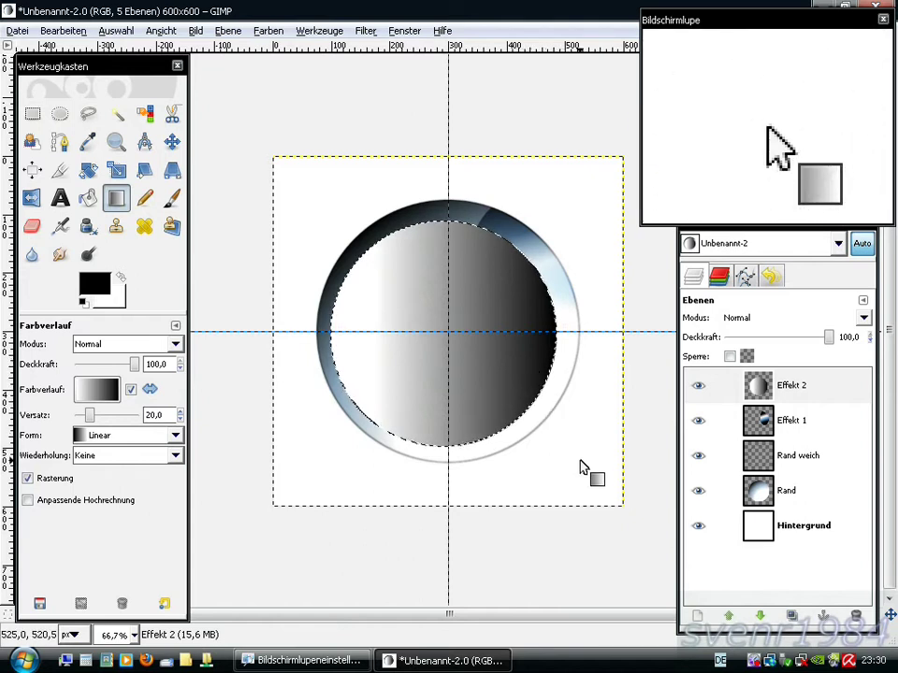
{"action": "left_click", "coordinate": [700, 618]}
{"action": "type", "text": "Effekt 3"}
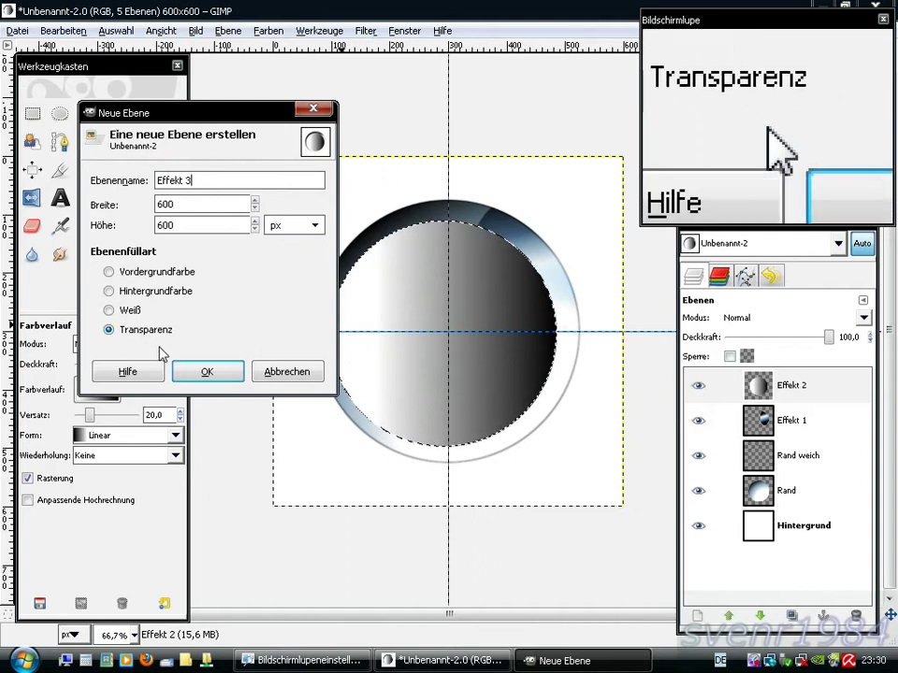
Step: Add the transparent Effekt 3 layer with a 328×214 px elliptical selection at 125, 89
{"action": "left_click", "coordinate": [208, 372]}
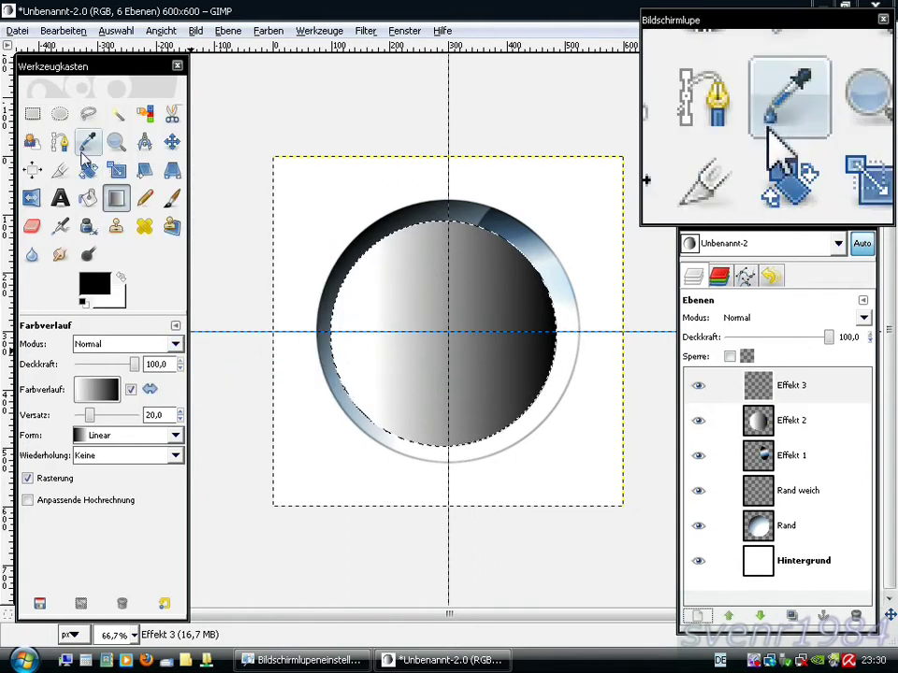
{"action": "left_click", "coordinate": [60, 113]}
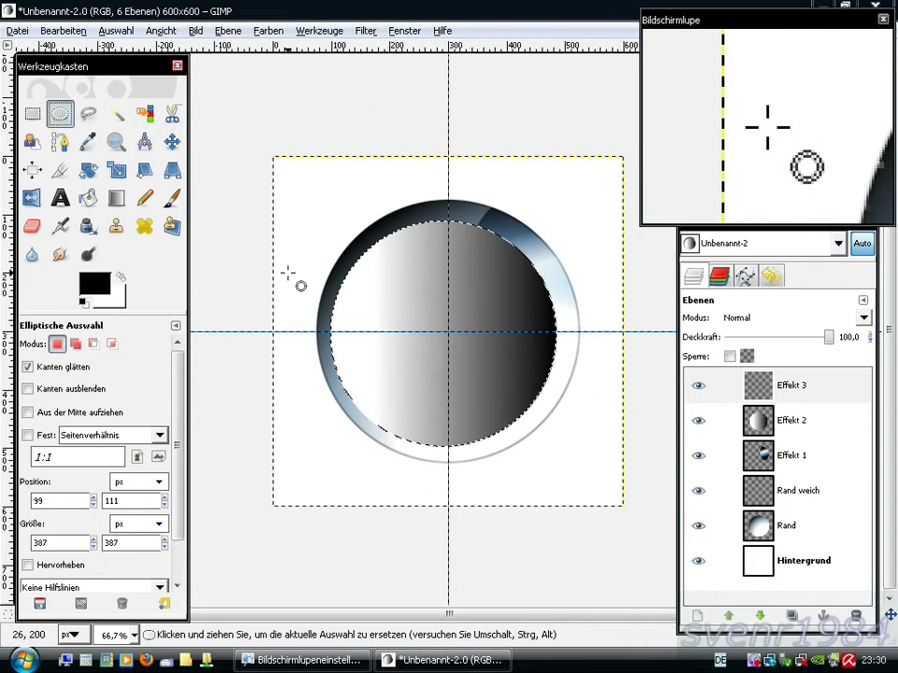
{"action": "left_click_drag", "start_coordinate": [301, 282], "coordinate": [397, 404]}
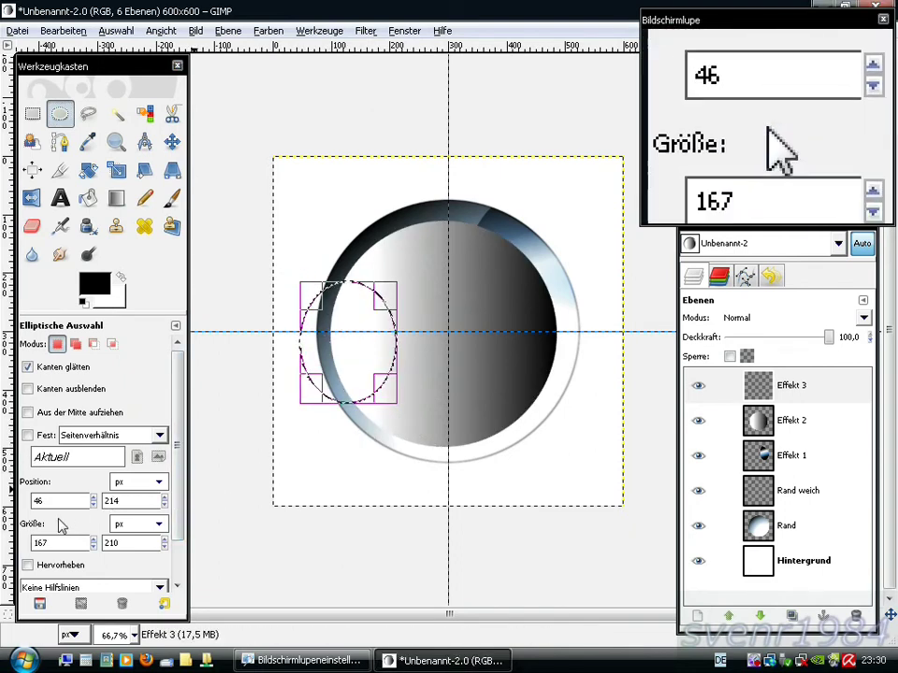
{"action": "double_click", "coordinate": [42, 543]}
{"action": "type", "text": "328"}
{"action": "key", "text": "Return"}
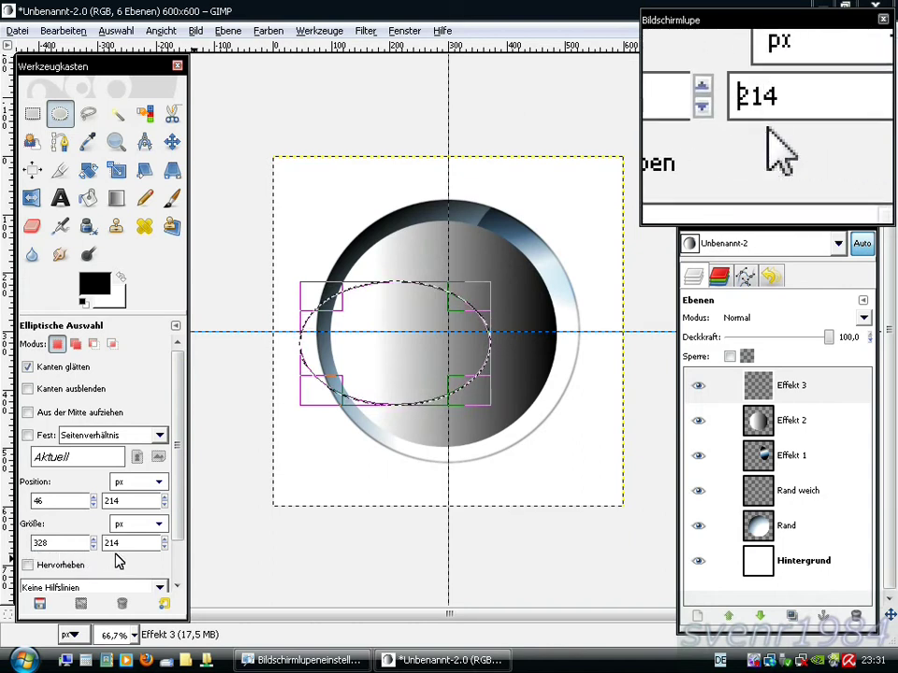
{"action": "double_click", "coordinate": [46, 501]}
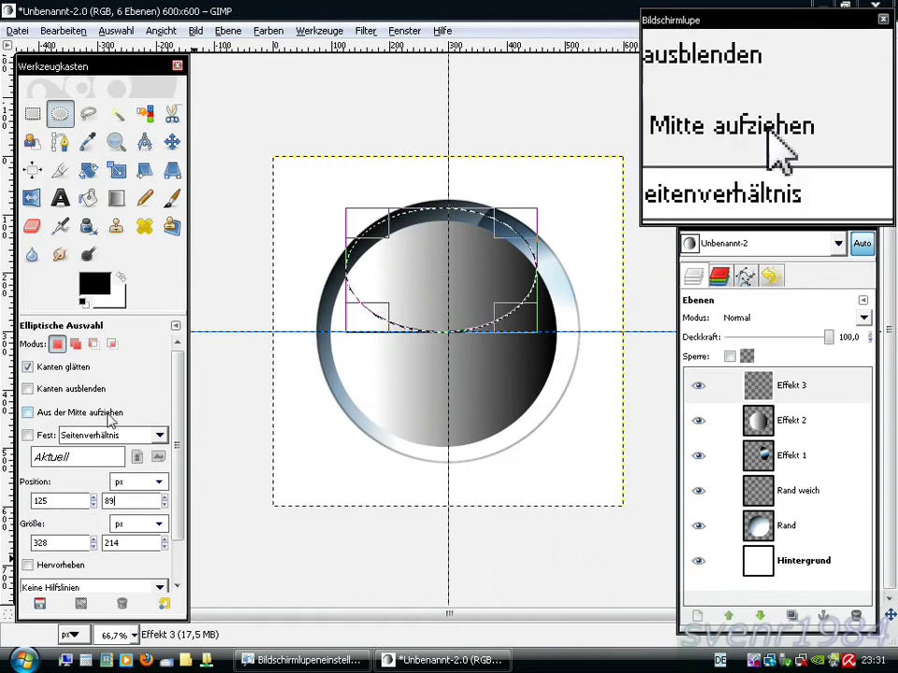
{"action": "left_click", "coordinate": [89, 199]}
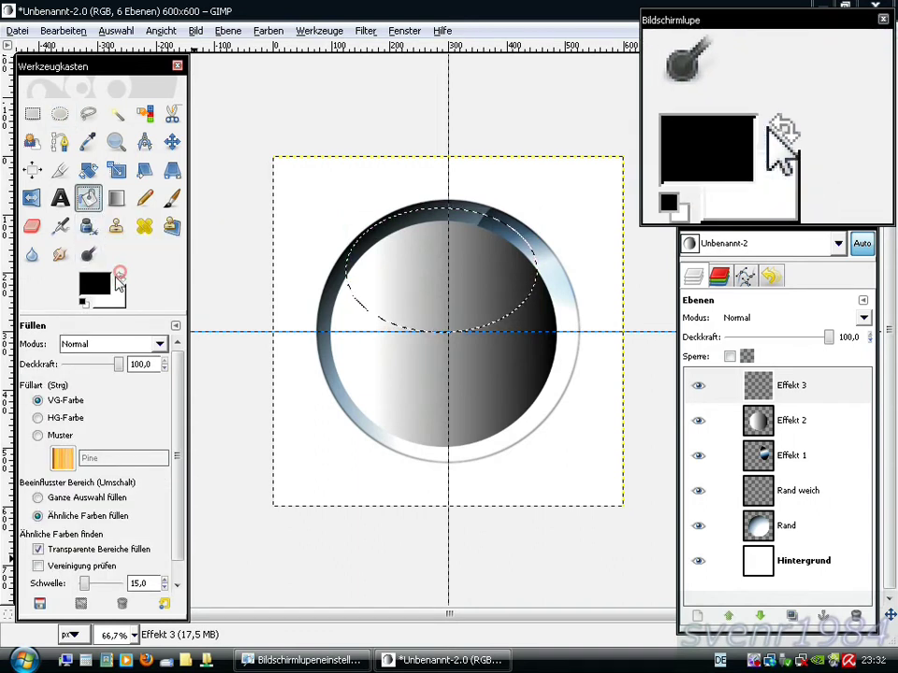
Step: Fill the oval selection on Effekt 3 with solid white
{"action": "left_click", "coordinate": [119, 275]}
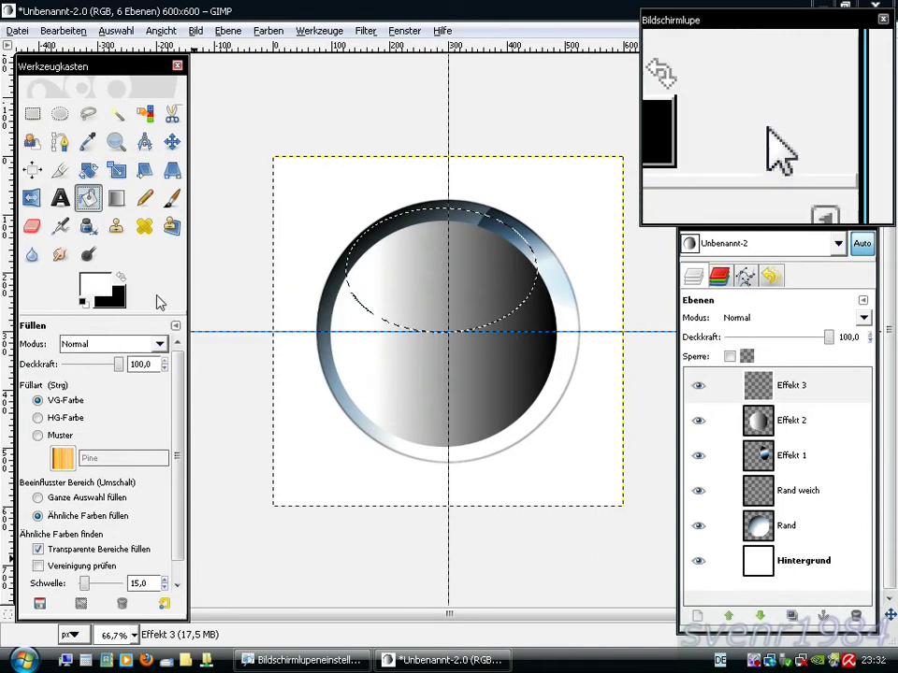
{"action": "left_click", "coordinate": [389, 281]}
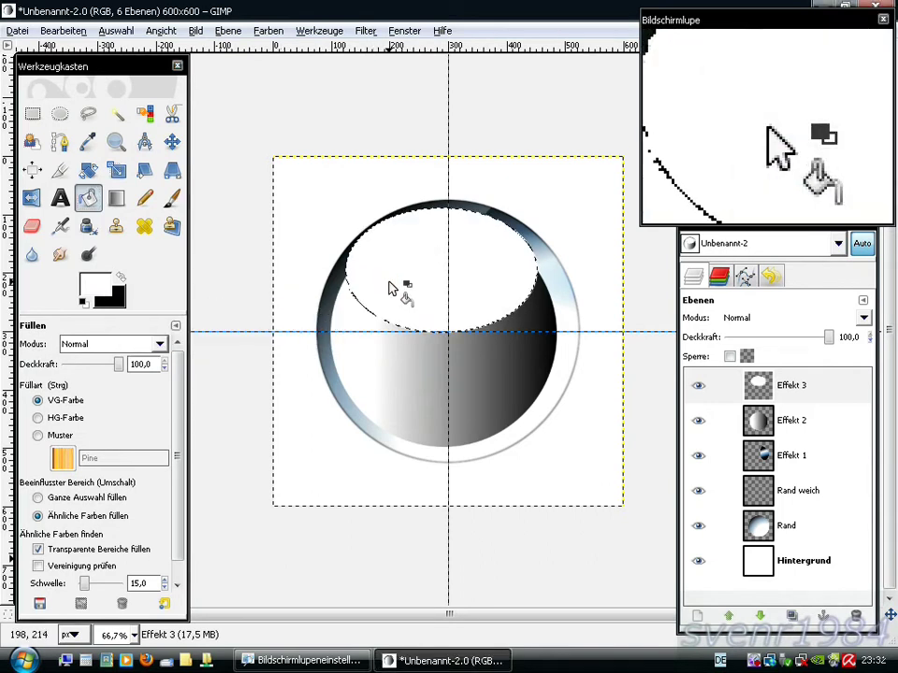
{"action": "right_click", "coordinate": [372, 367]}
{"action": "mouse_move", "coordinate": [416, 411]}
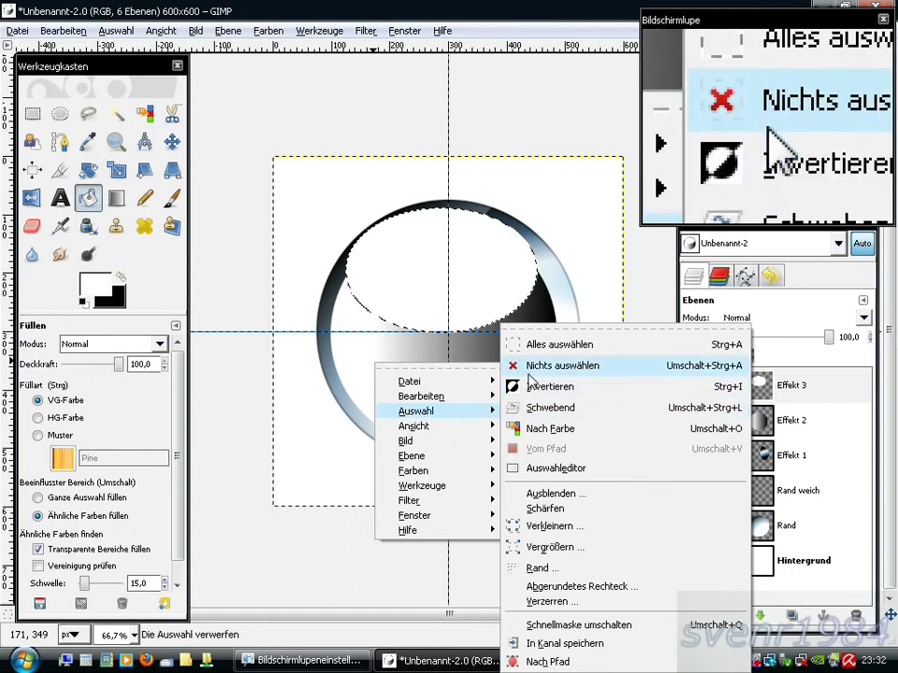
Step: Deselect and soften the white highlight with a 2.0 px Gaussian blur
{"action": "left_click", "coordinate": [554, 368]}
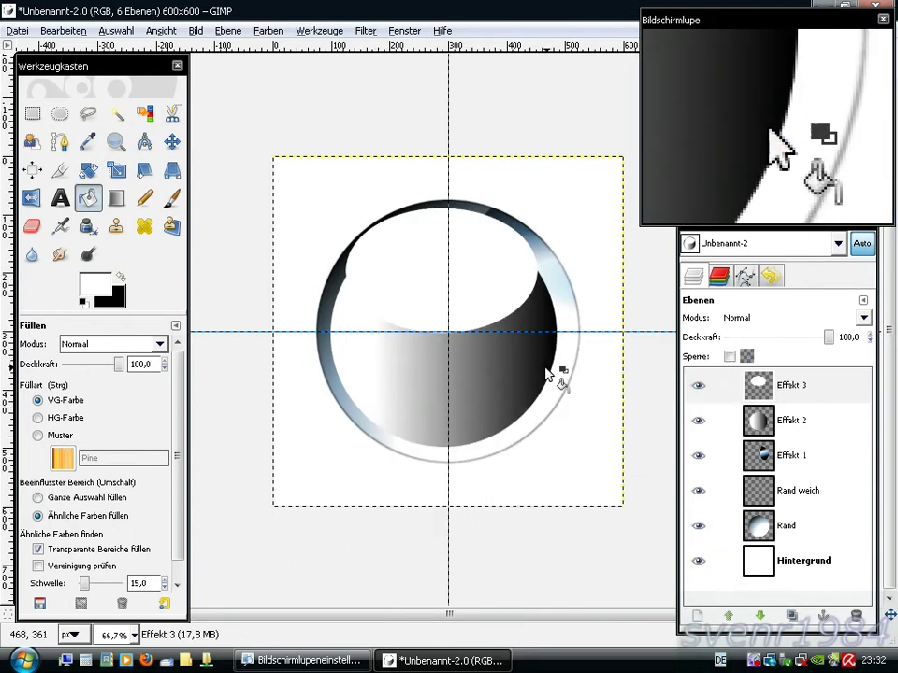
{"action": "right_click", "coordinate": [397, 375]}
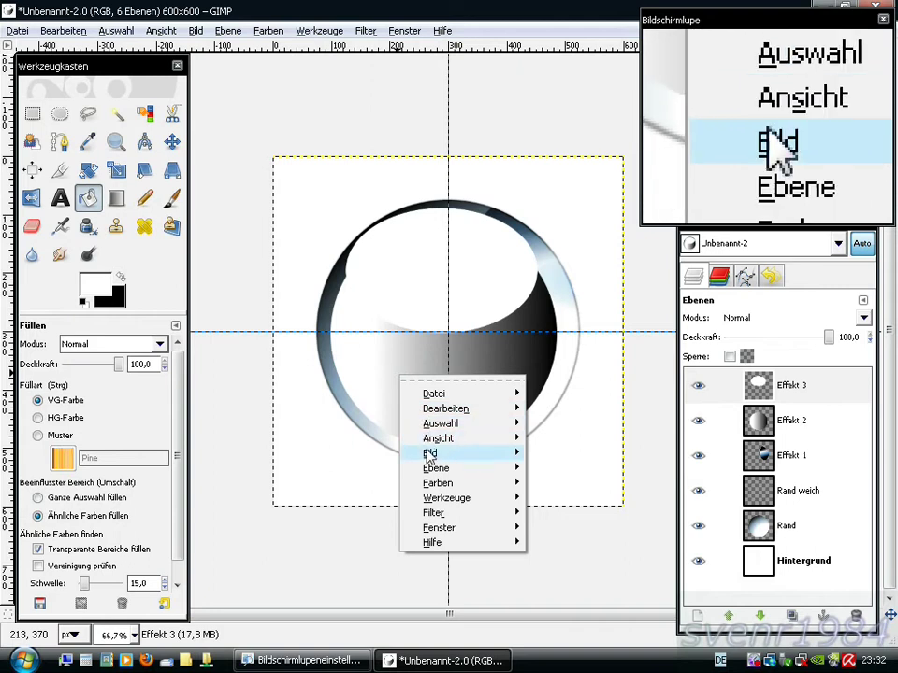
{"action": "mouse_move", "coordinate": [437, 513]}
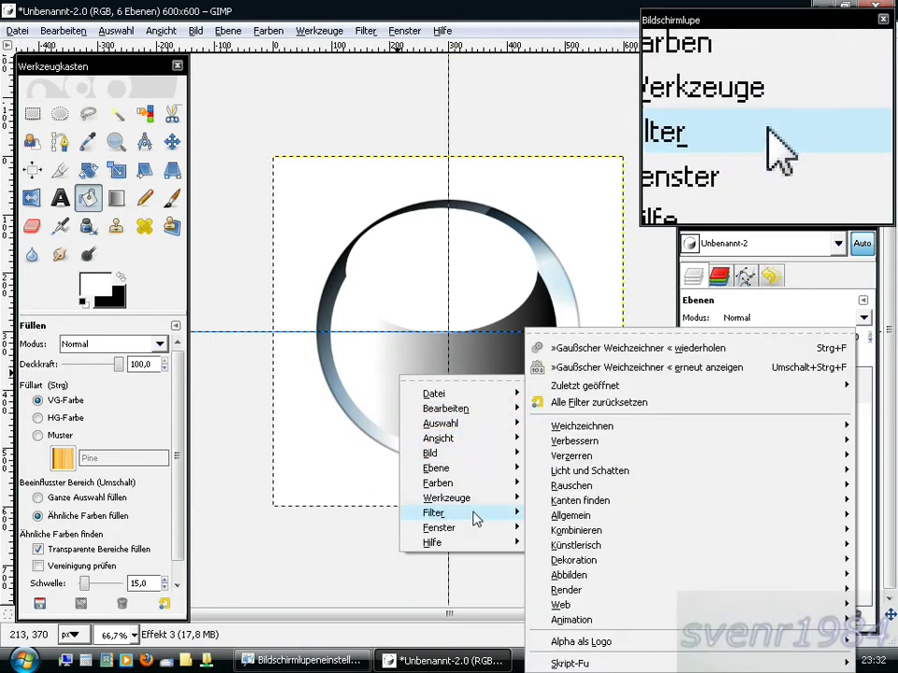
{"action": "mouse_move", "coordinate": [582, 425]}
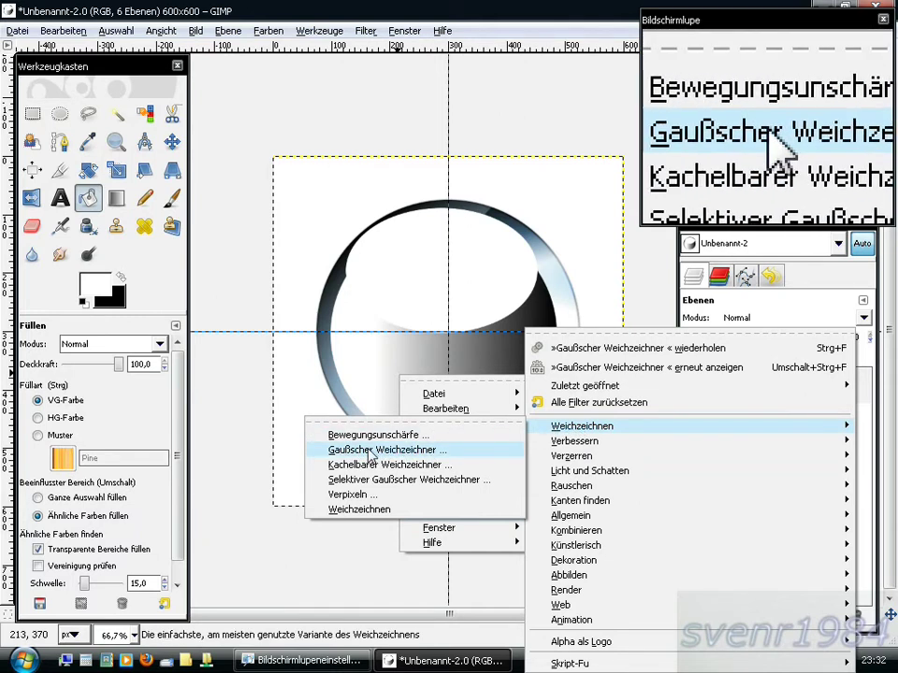
{"action": "left_click", "coordinate": [399, 451]}
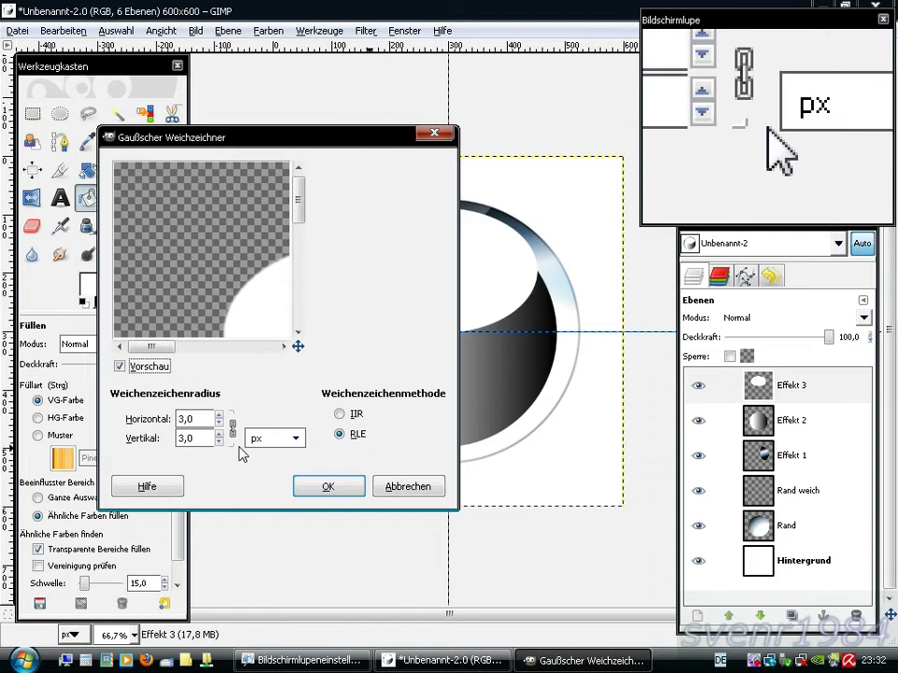
{"action": "double_click", "coordinate": [194, 419]}
{"action": "type", "text": "2"}
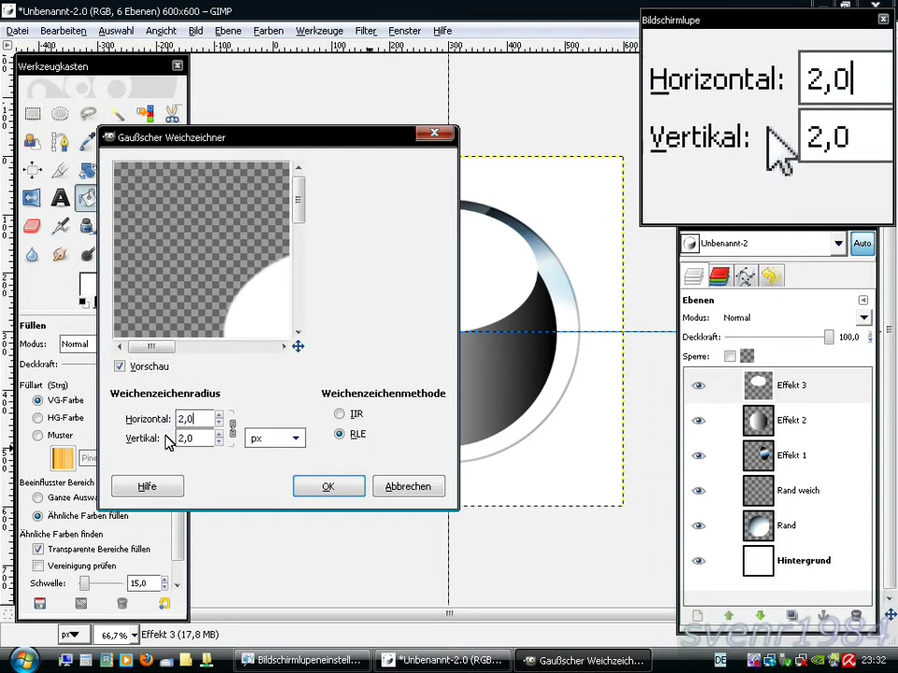
{"action": "left_click", "coordinate": [327, 487]}
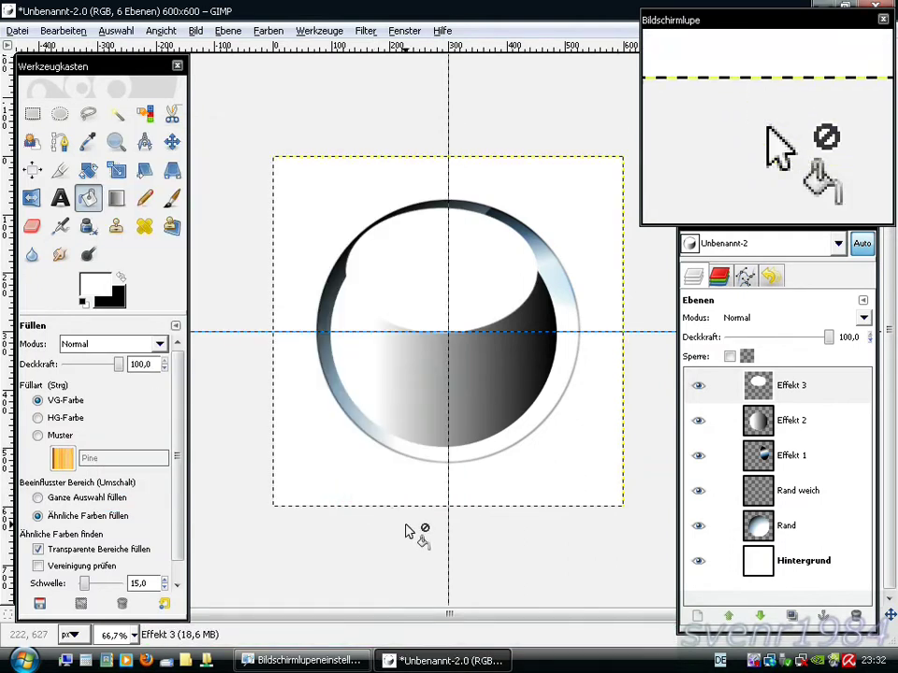
Step: Add a transparent layer named Kreis and lock Ellipse Select to a fixed aspect ratio
{"action": "left_click", "coordinate": [697, 617]}
{"action": "type", "text": "Kreis"}
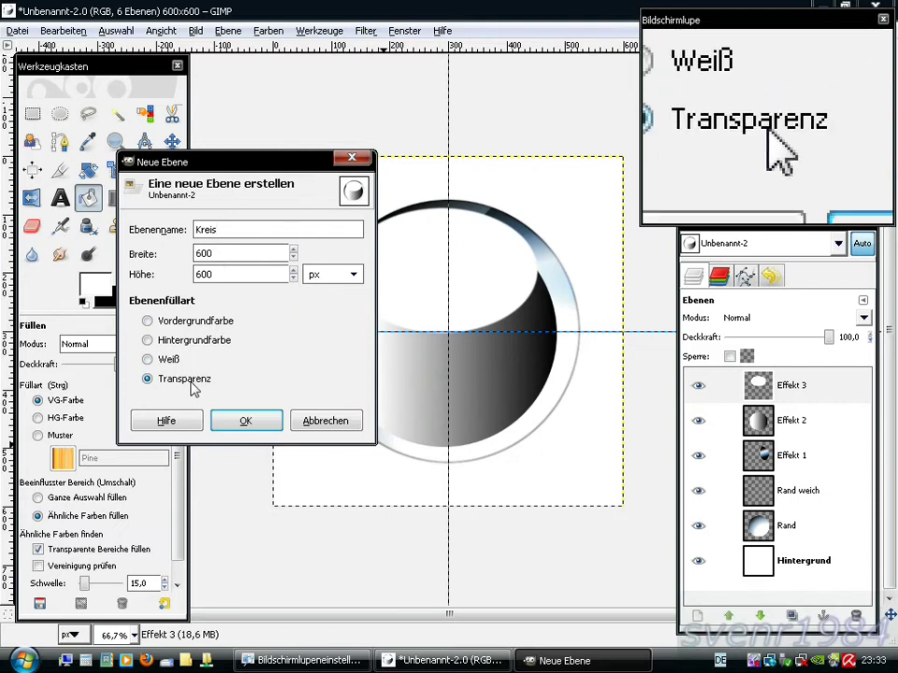
{"action": "left_click", "coordinate": [243, 420]}
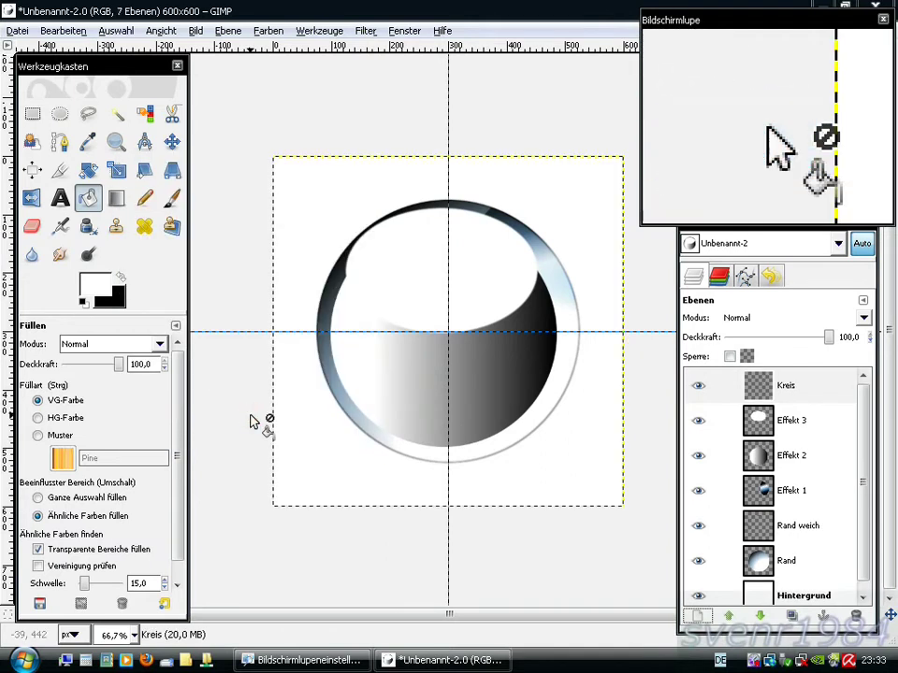
{"action": "left_click", "coordinate": [60, 115]}
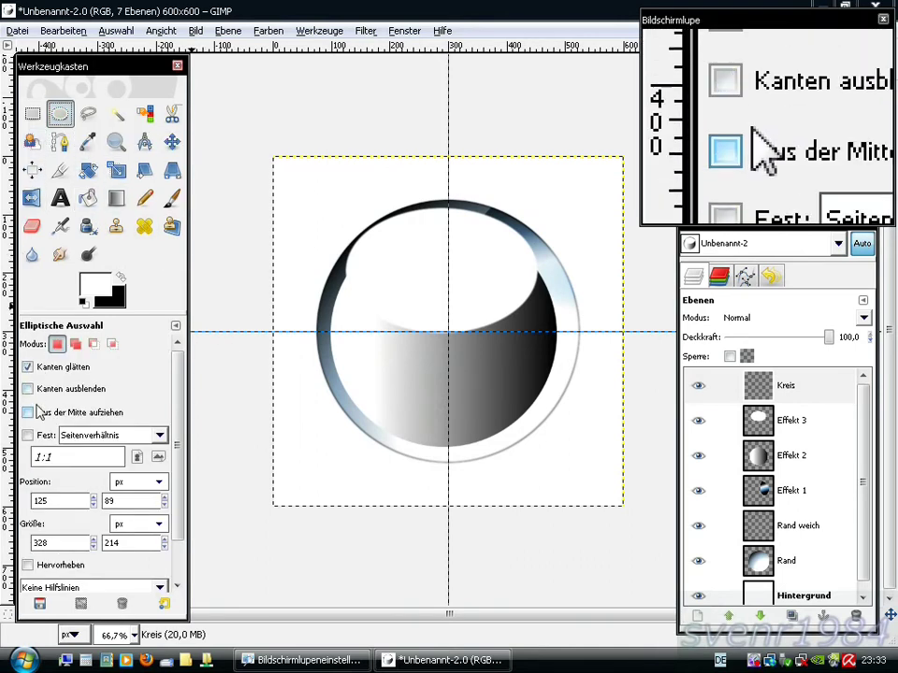
{"action": "left_click", "coordinate": [36, 437]}
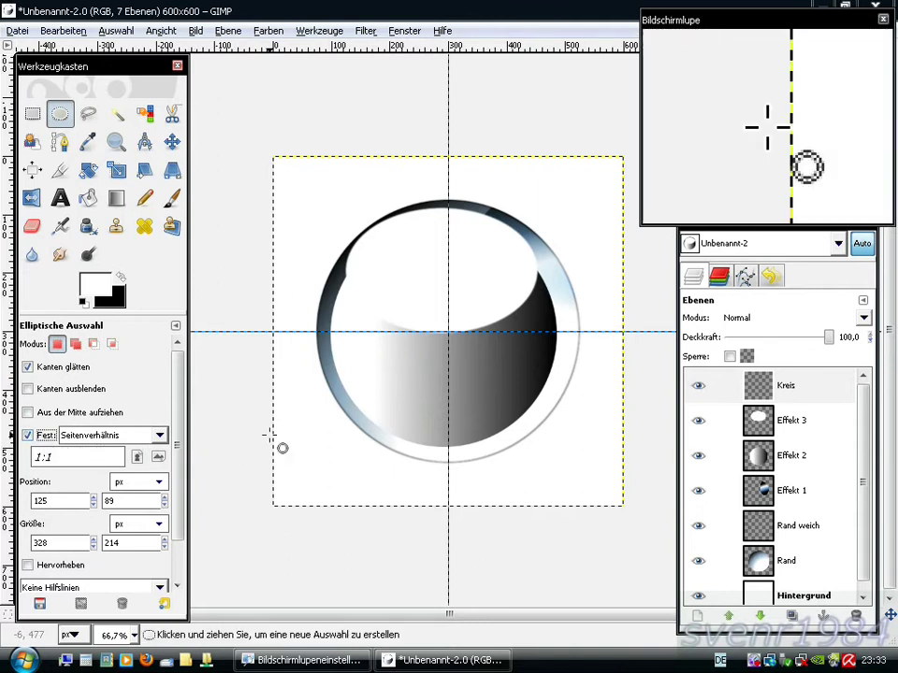
Step: Make a 386×386 px circular selection at 107, 107 inside the chrome ring
{"action": "left_click_drag", "start_coordinate": [317, 331], "coordinate": [408, 423]}
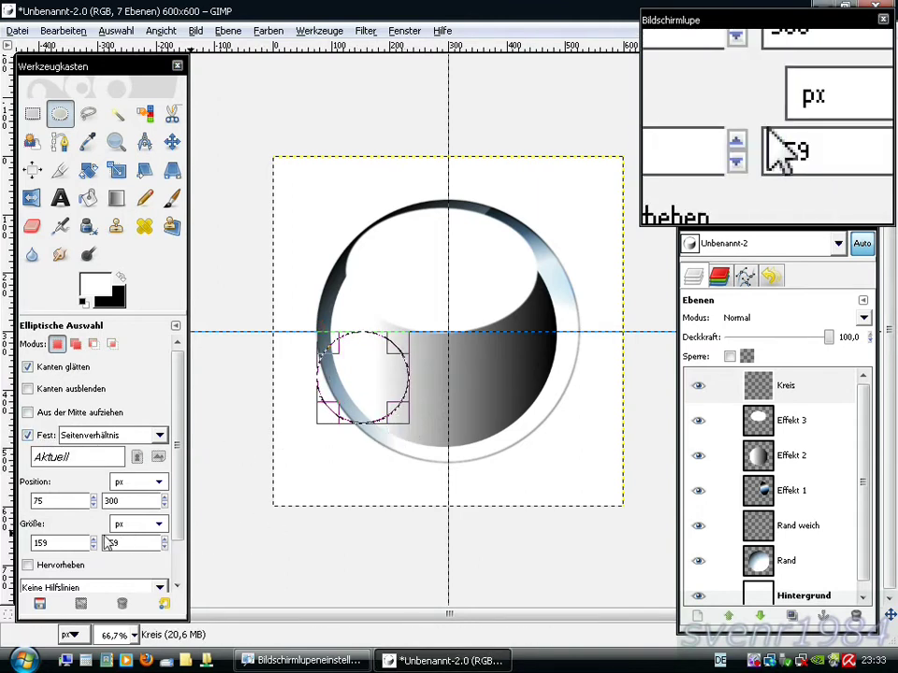
{"action": "left_click_drag", "start_coordinate": [48, 543], "coordinate": [29, 548]}
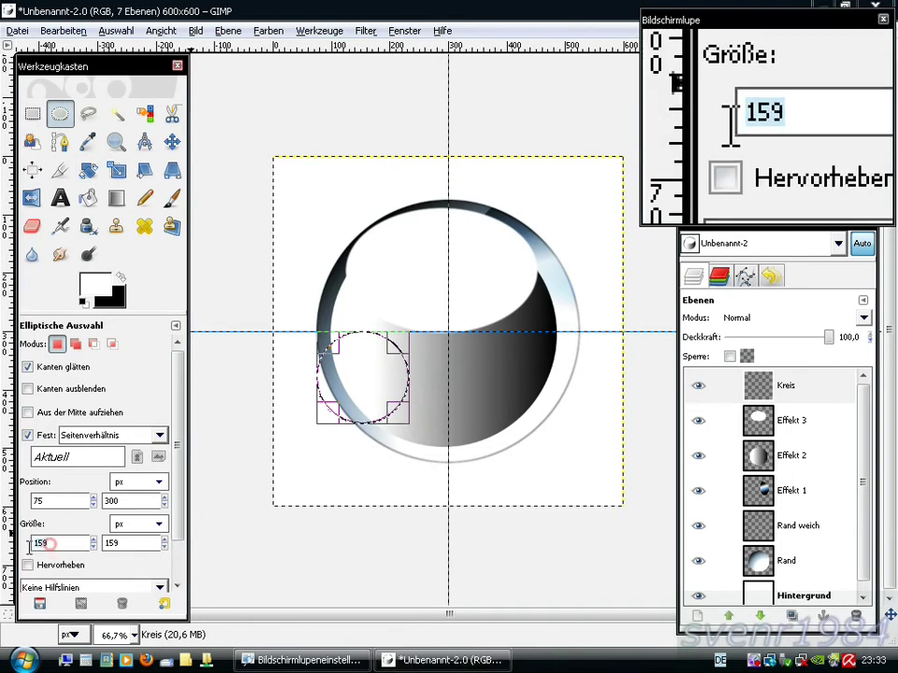
{"action": "type", "text": "386"}
{"action": "key", "text": "Return"}
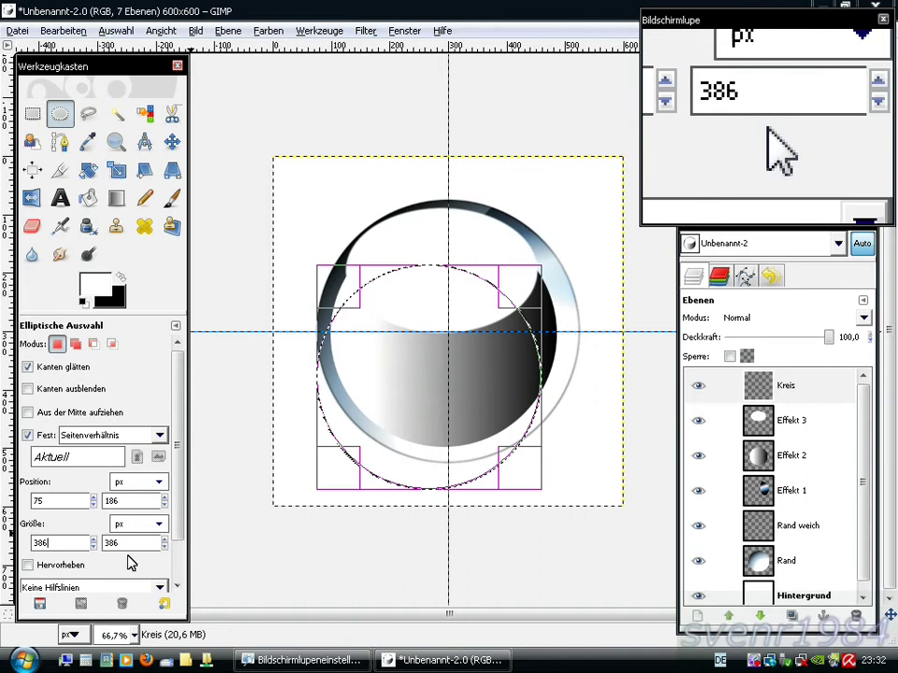
{"action": "left_click_drag", "start_coordinate": [390, 401], "coordinate": [410, 351]}
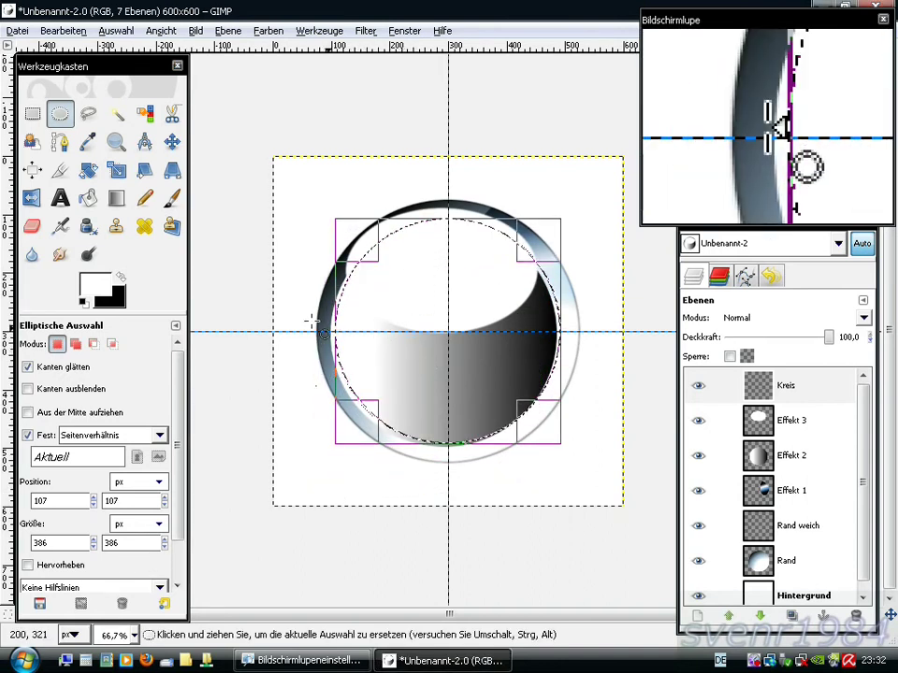
{"action": "left_click", "coordinate": [87, 200]}
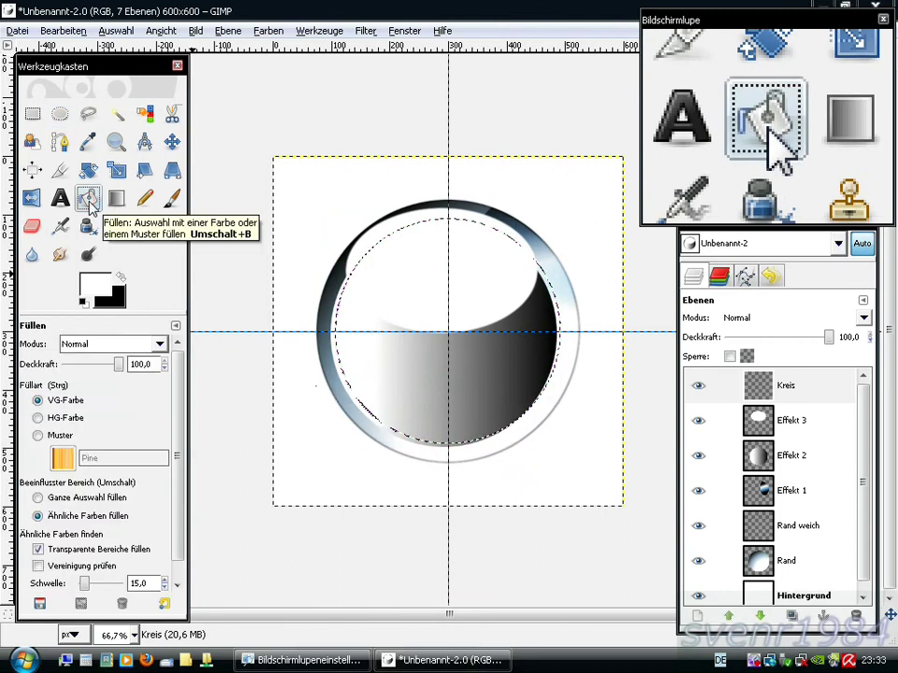
Step: Fill the Kreis circle with dark navy foreground colour 000037
{"action": "left_click", "coordinate": [94, 285]}
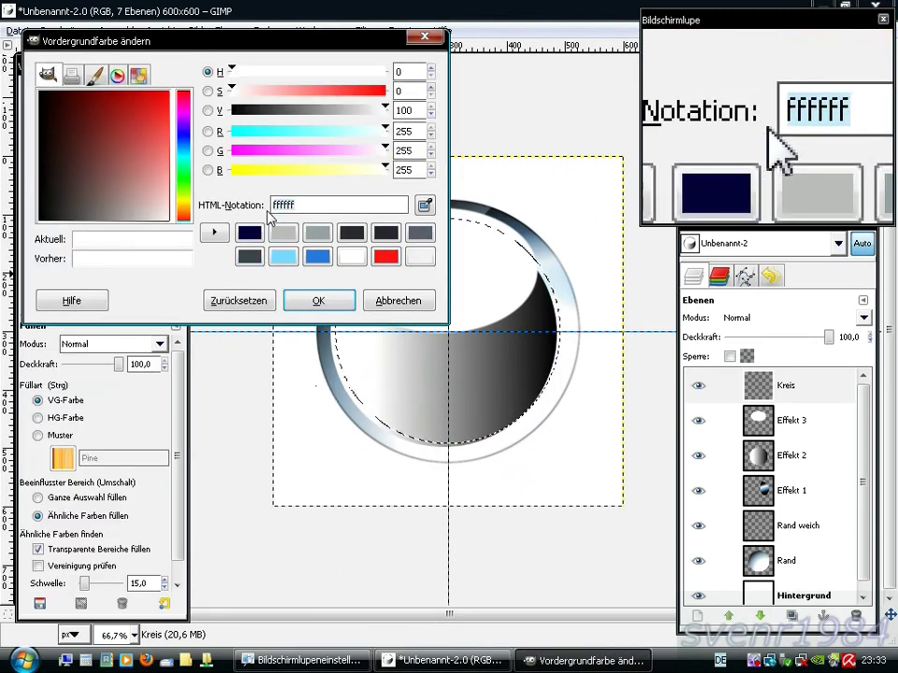
{"action": "type", "text": "000037"}
{"action": "key", "text": "Return"}
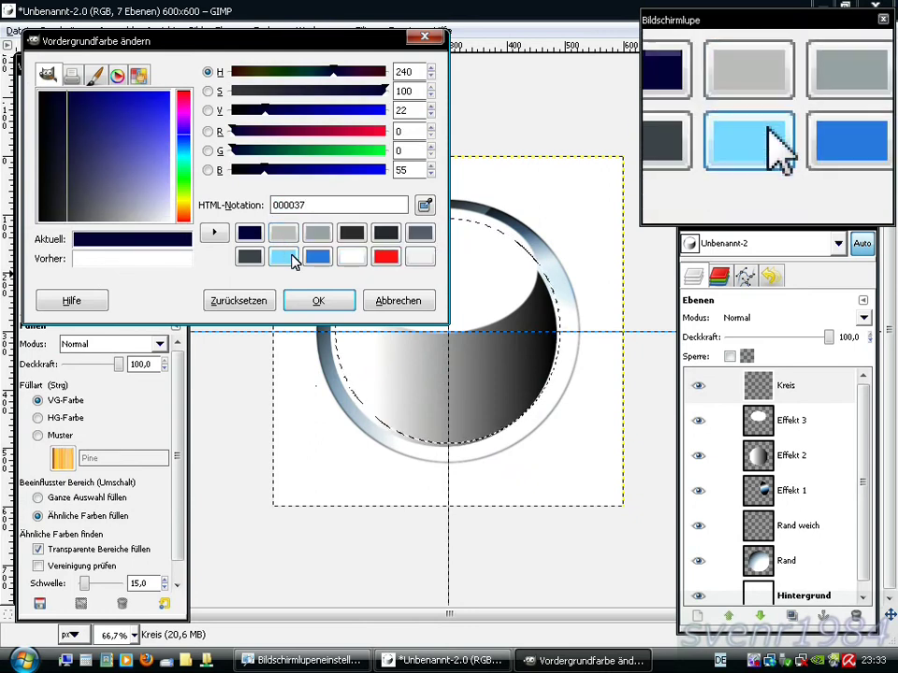
{"action": "left_click", "coordinate": [318, 300]}
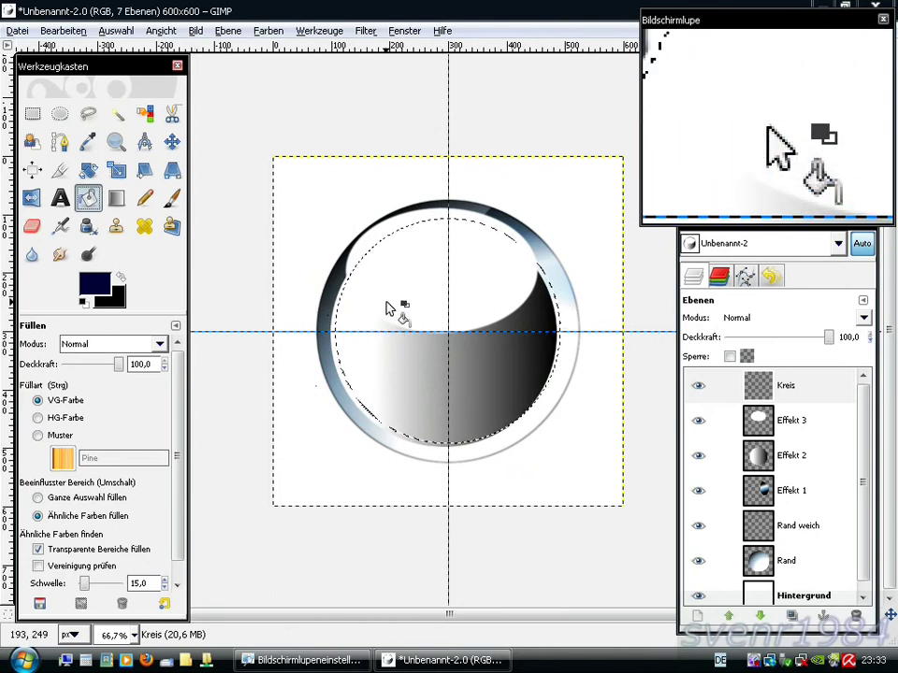
{"action": "left_click", "coordinate": [389, 309]}
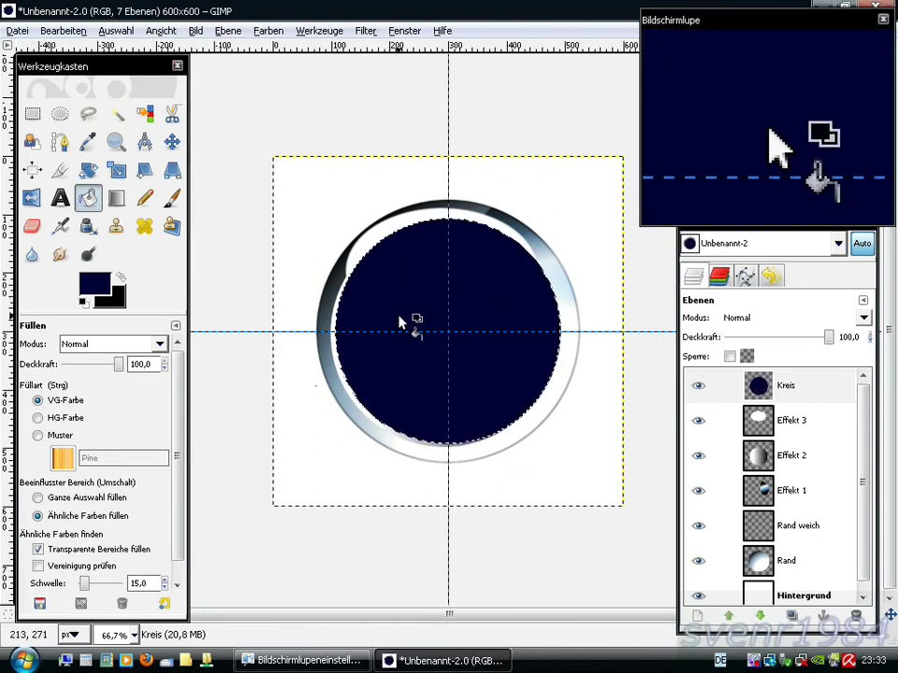
{"action": "left_click", "coordinate": [695, 619]}
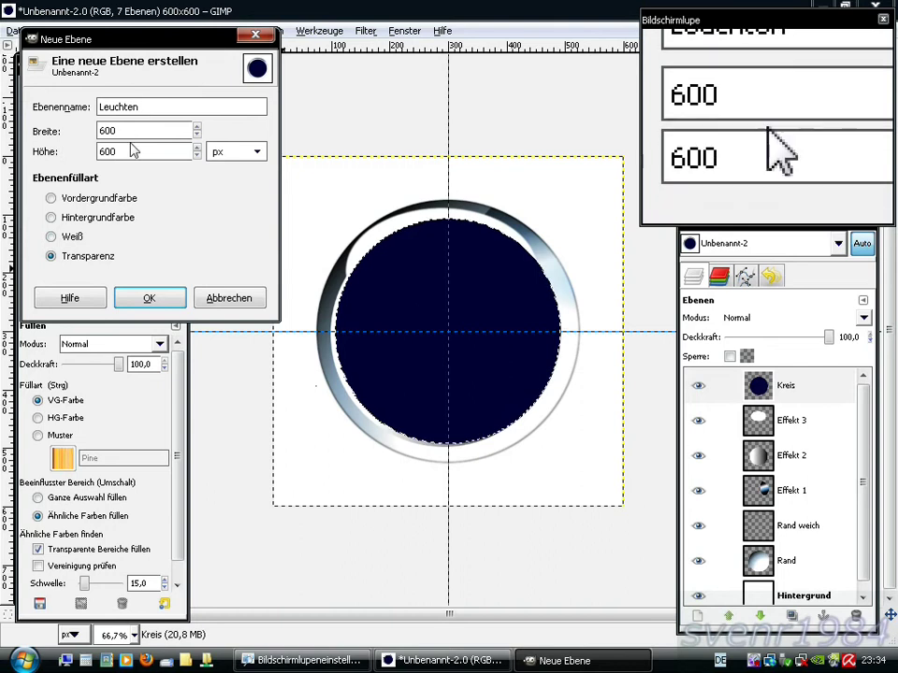
{"action": "type", "text": "Leuchten"}
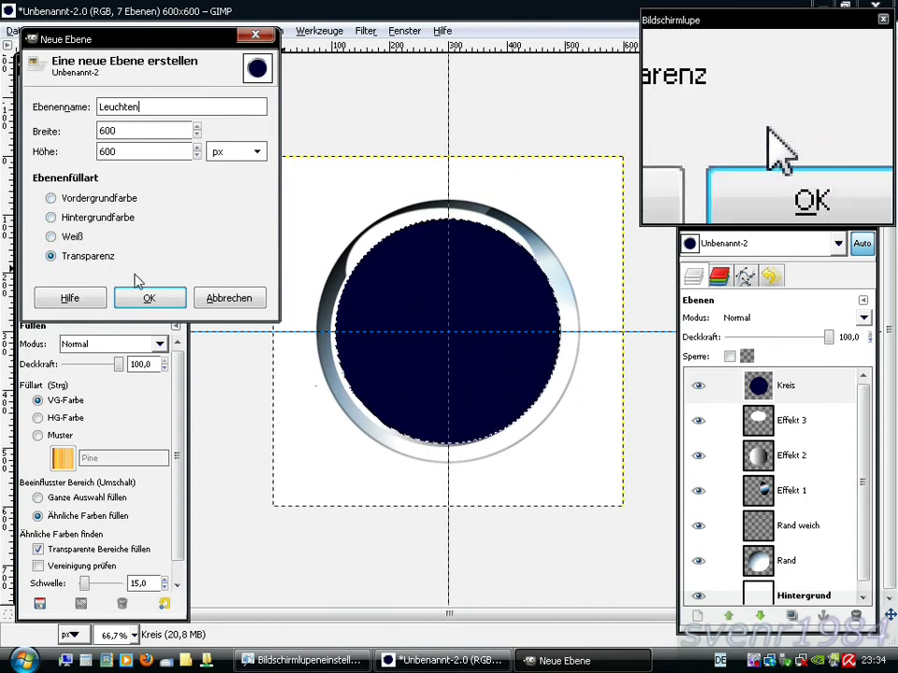
Step: Add the Leuchten layer with a 380×380 px circular selection at 110, 110
{"action": "left_click", "coordinate": [152, 297]}
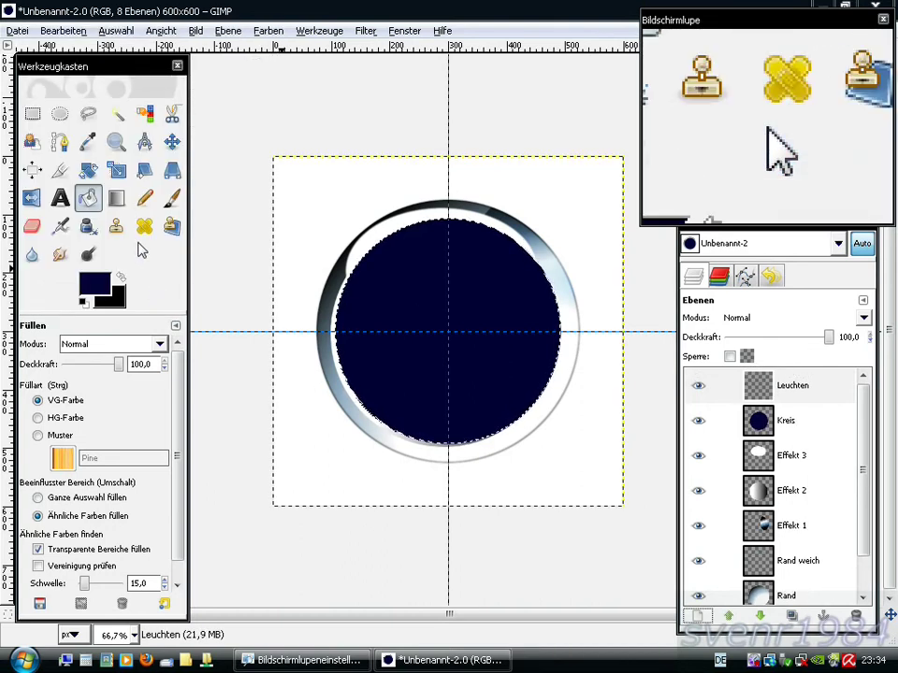
{"action": "left_click", "coordinate": [59, 113]}
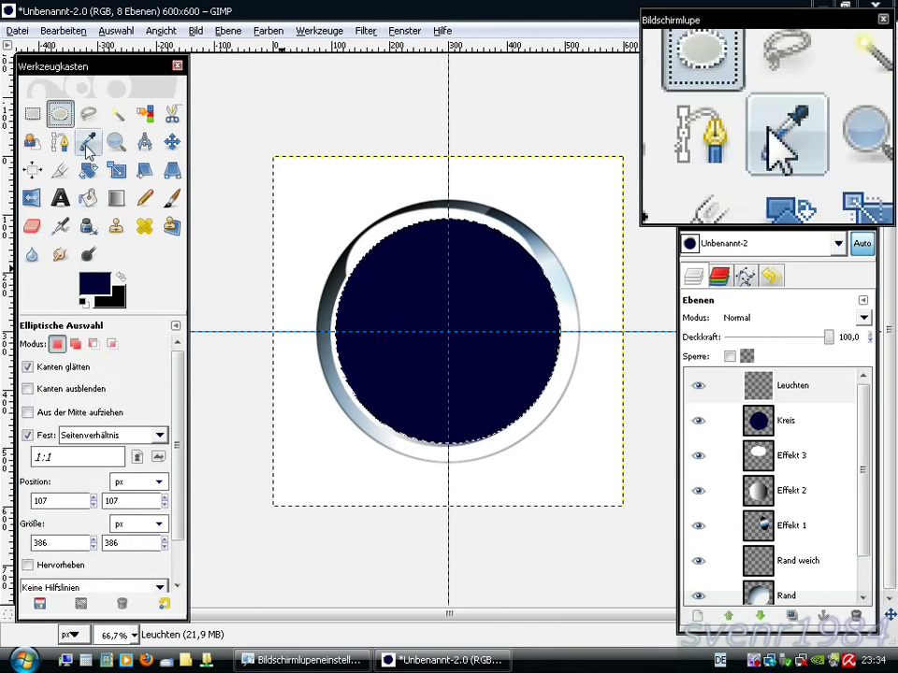
{"action": "left_click_drag", "start_coordinate": [328, 265], "coordinate": [397, 337]}
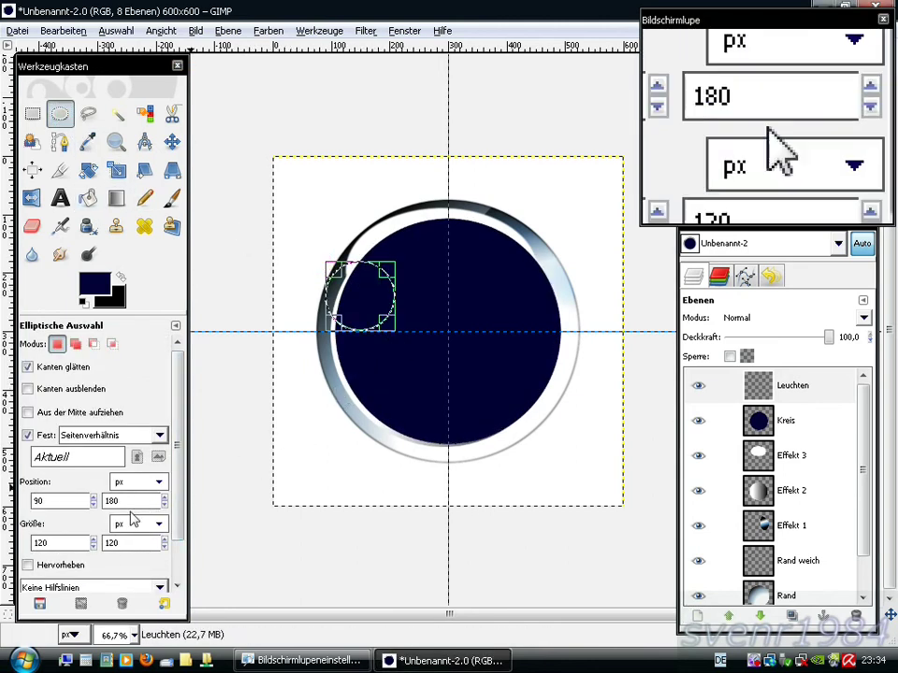
{"action": "left_click", "coordinate": [52, 543]}
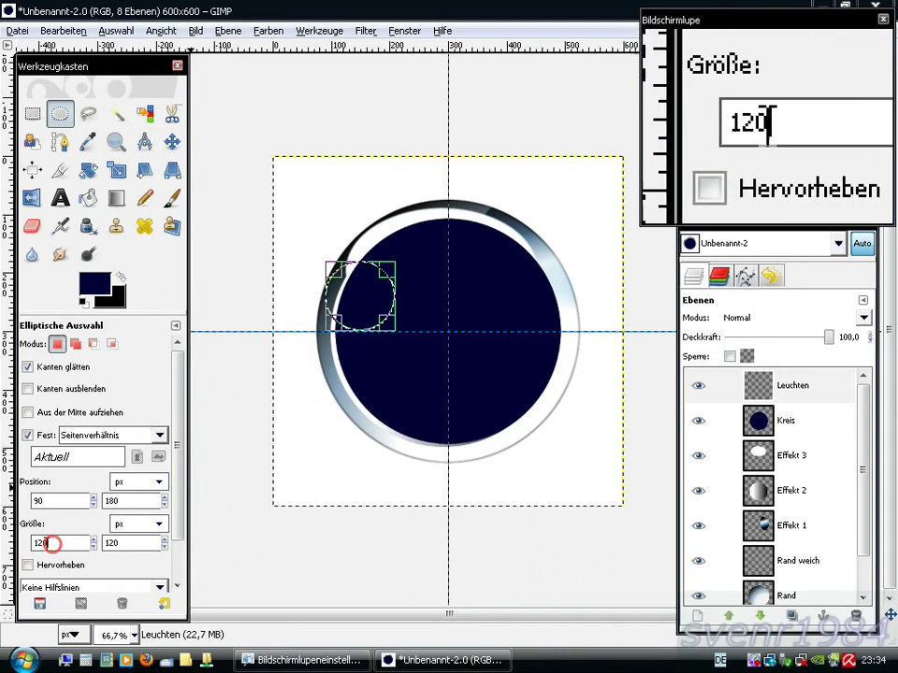
{"action": "type", "text": "380"}
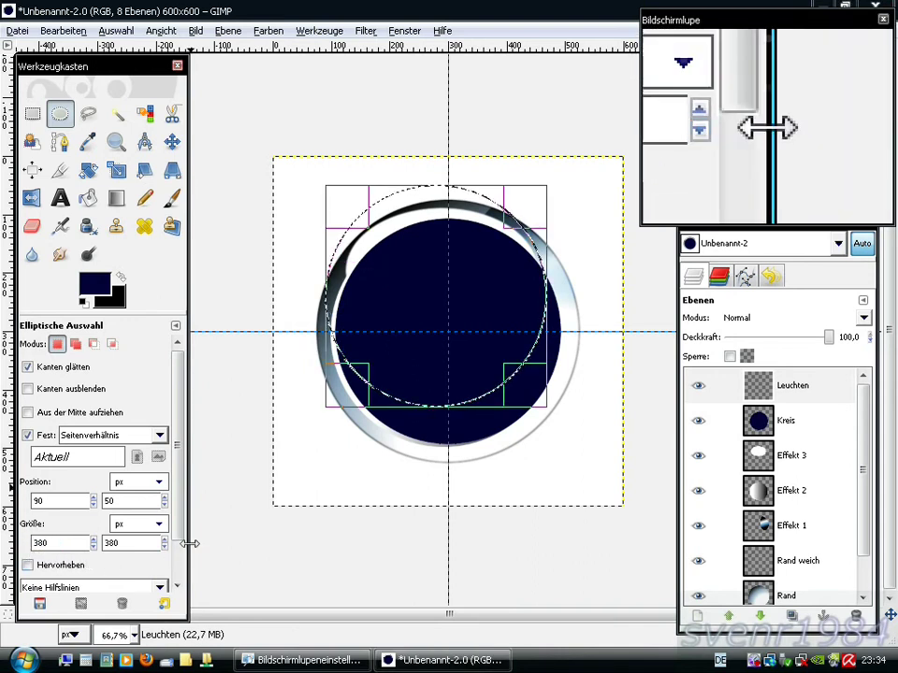
{"action": "left_click", "coordinate": [397, 359]}
{"action": "left_click_drag", "start_coordinate": [404, 300], "coordinate": [413, 327]}
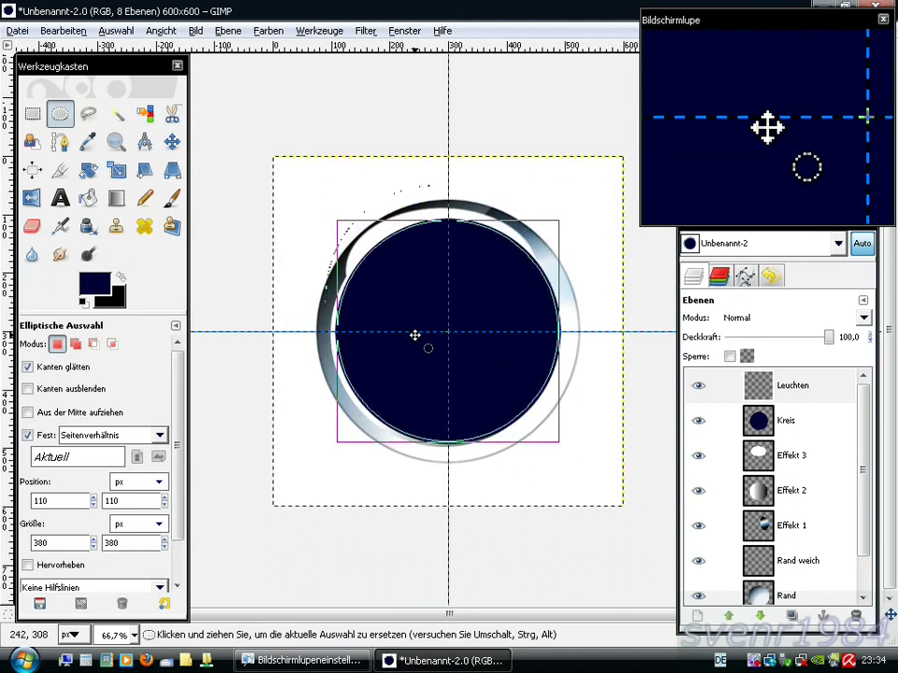
Step: Fill the circular selection with bright blue 2776de
{"action": "left_click", "coordinate": [90, 199]}
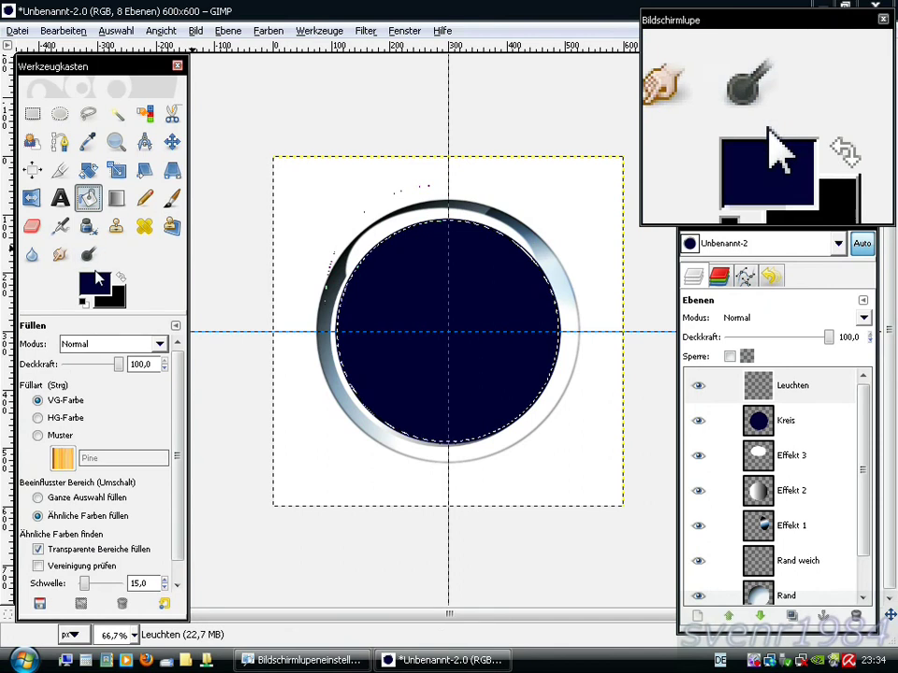
{"action": "left_click", "coordinate": [94, 283]}
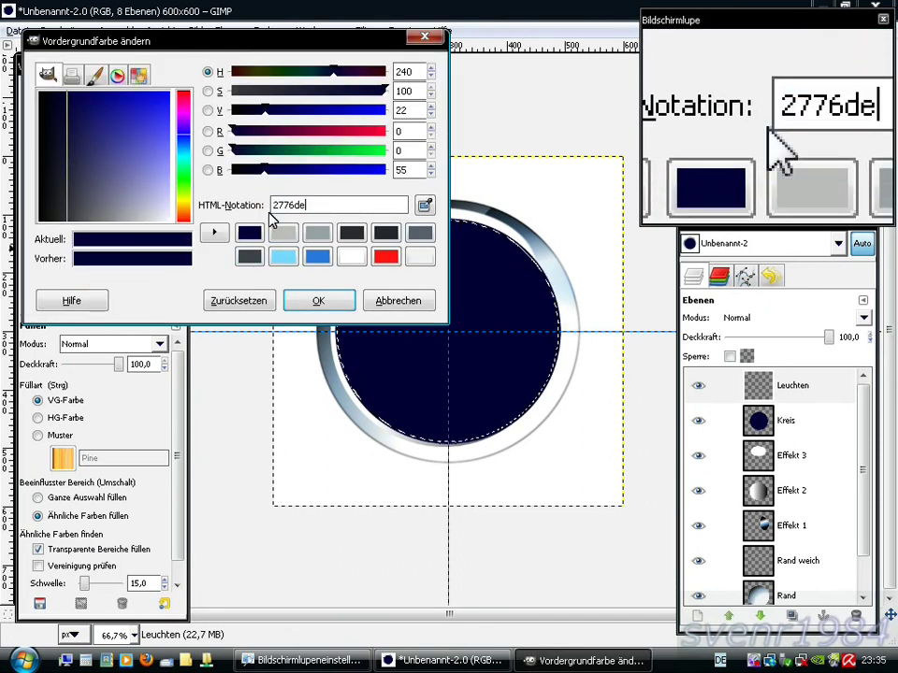
{"action": "type", "text": "2776de"}
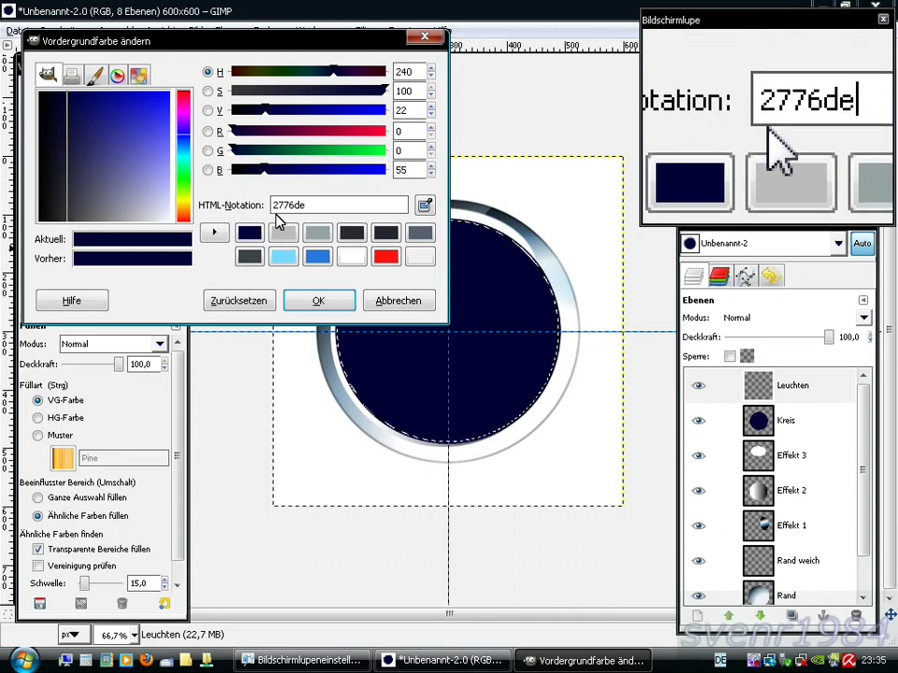
{"action": "left_click", "coordinate": [323, 298]}
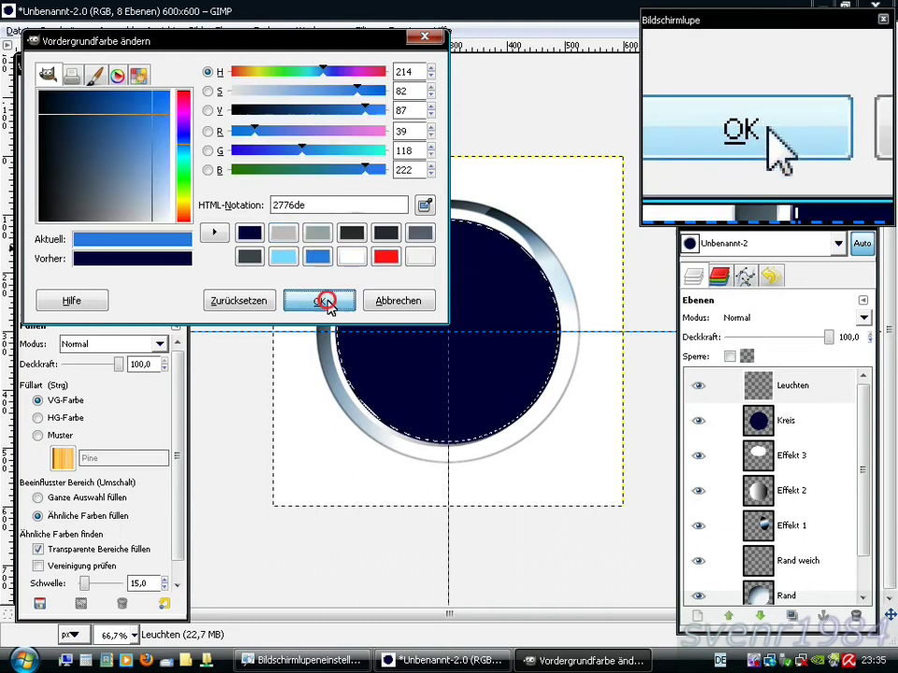
{"action": "left_click", "coordinate": [397, 302]}
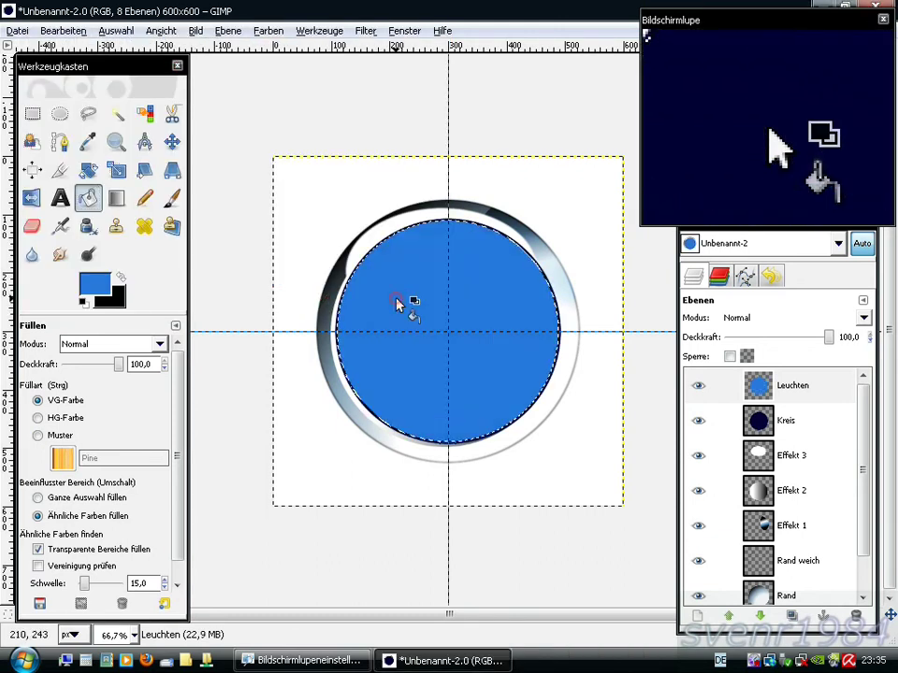
Step: Shrink the selection by 3 px, delete the inner blue, and deselect, leaving a thin rim
{"action": "right_click", "coordinate": [397, 302]}
{"action": "mouse_move", "coordinate": [439, 349]}
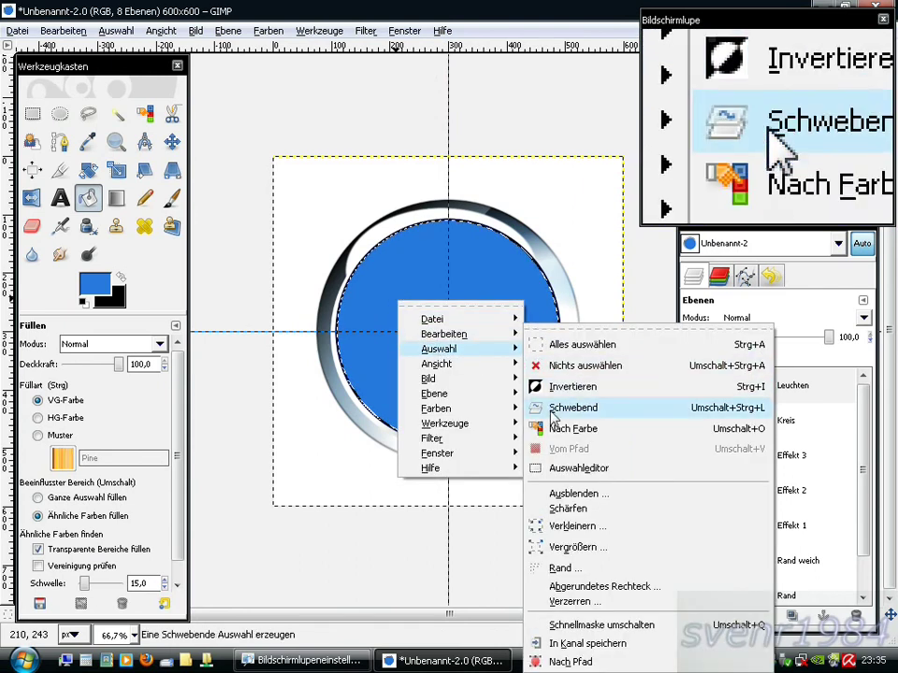
{"action": "left_click", "coordinate": [566, 526]}
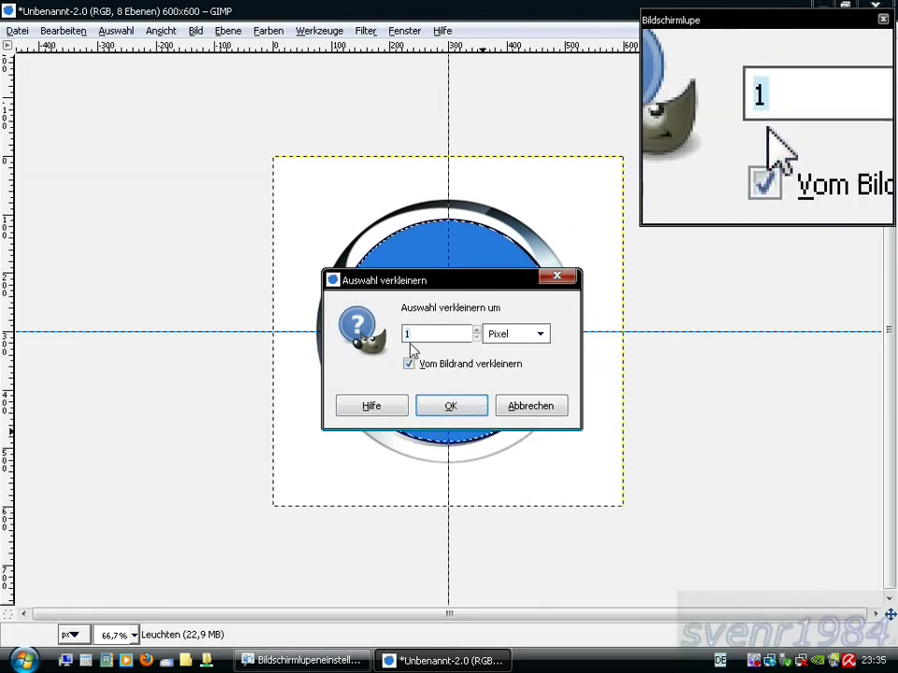
{"action": "type", "text": "3"}
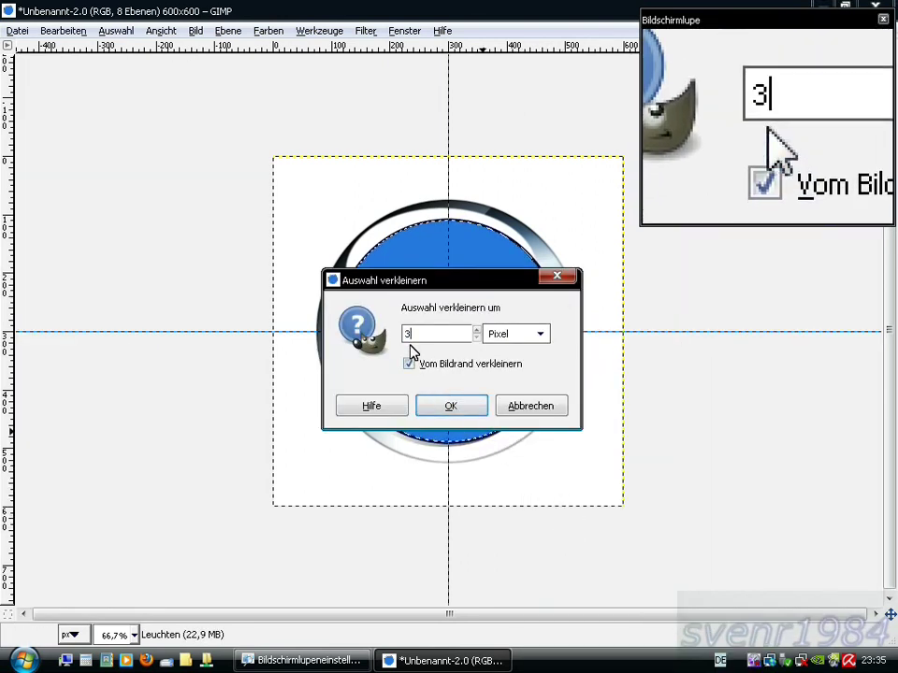
{"action": "left_click", "coordinate": [451, 409]}
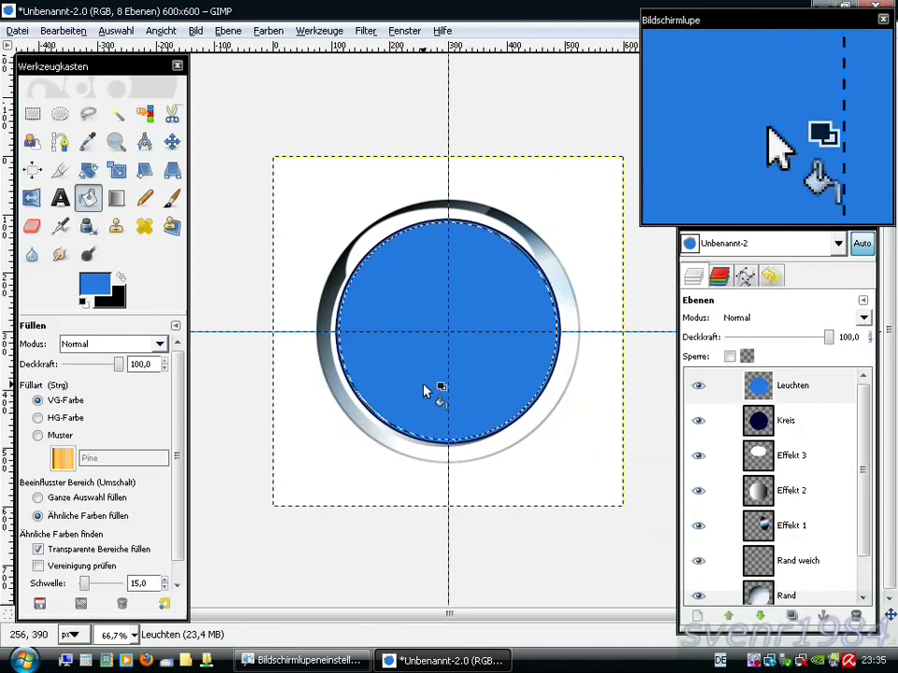
{"action": "right_click", "coordinate": [405, 367]}
{"action": "mouse_move", "coordinate": [453, 398]}
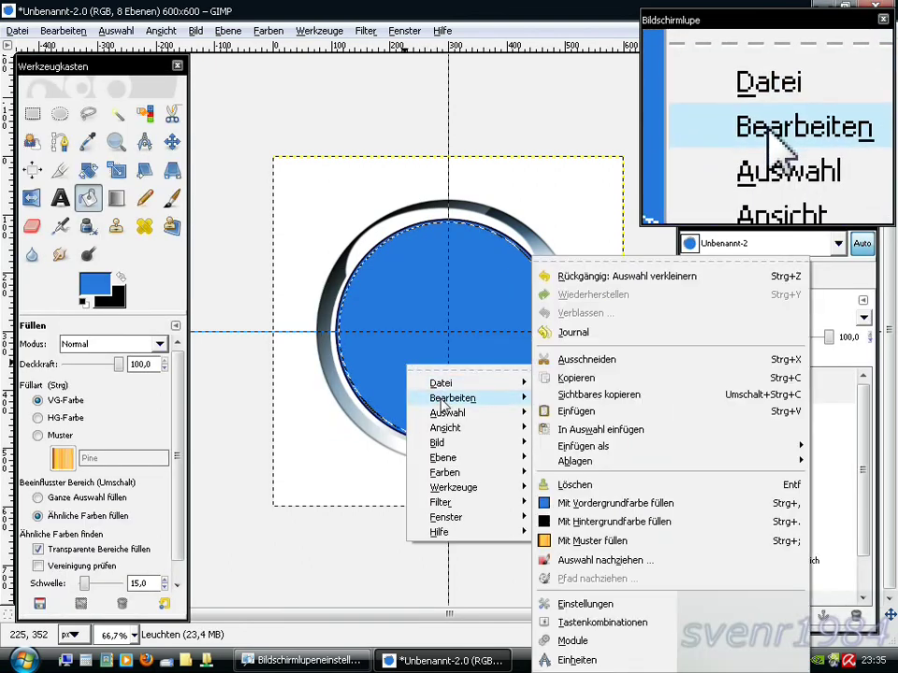
{"action": "left_click", "coordinate": [574, 486]}
{"action": "right_click", "coordinate": [371, 309]}
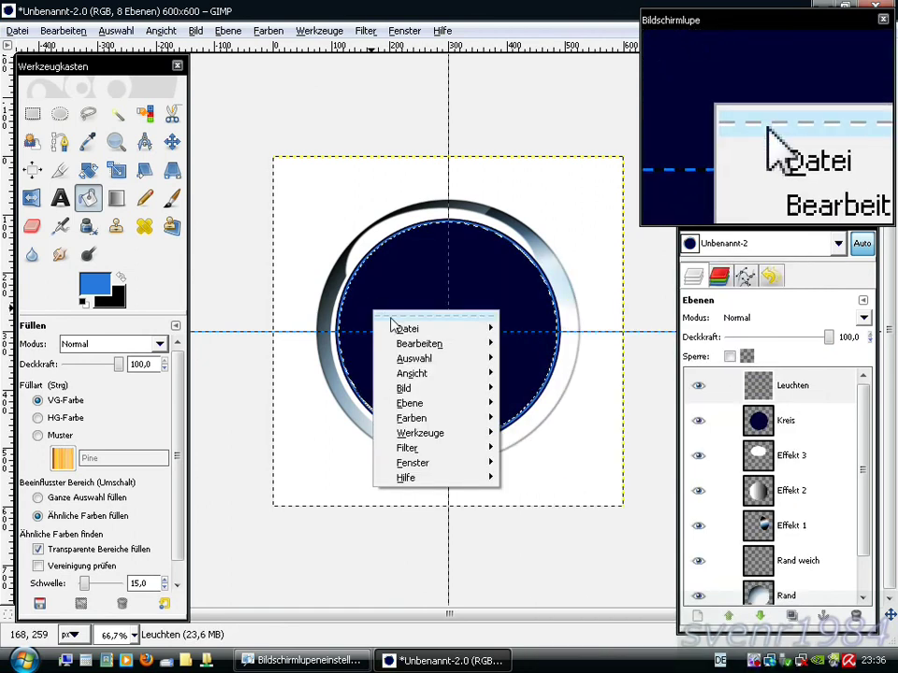
{"action": "mouse_move", "coordinate": [414, 358]}
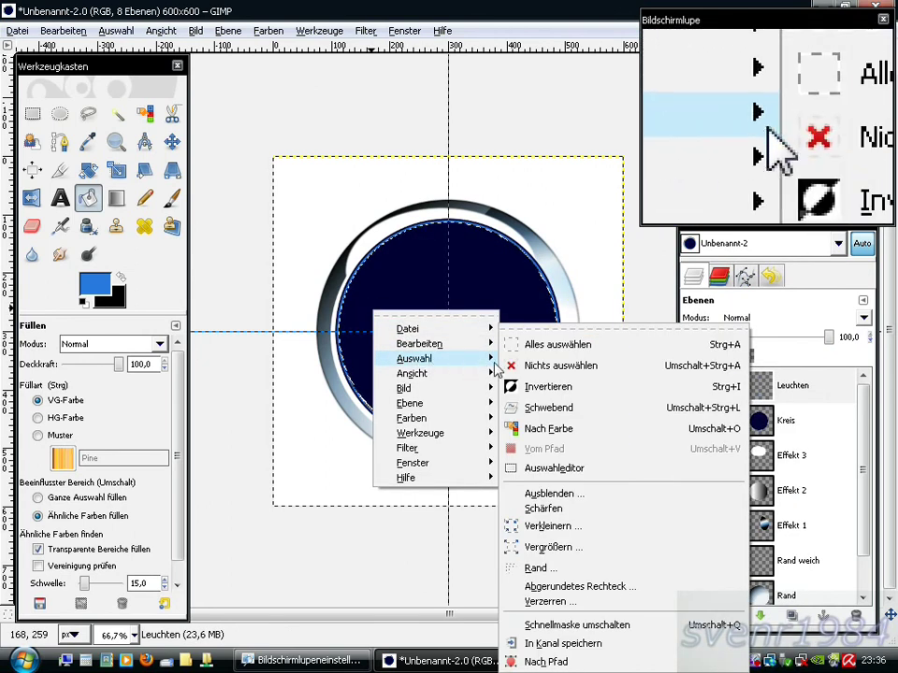
{"action": "left_click", "coordinate": [556, 366]}
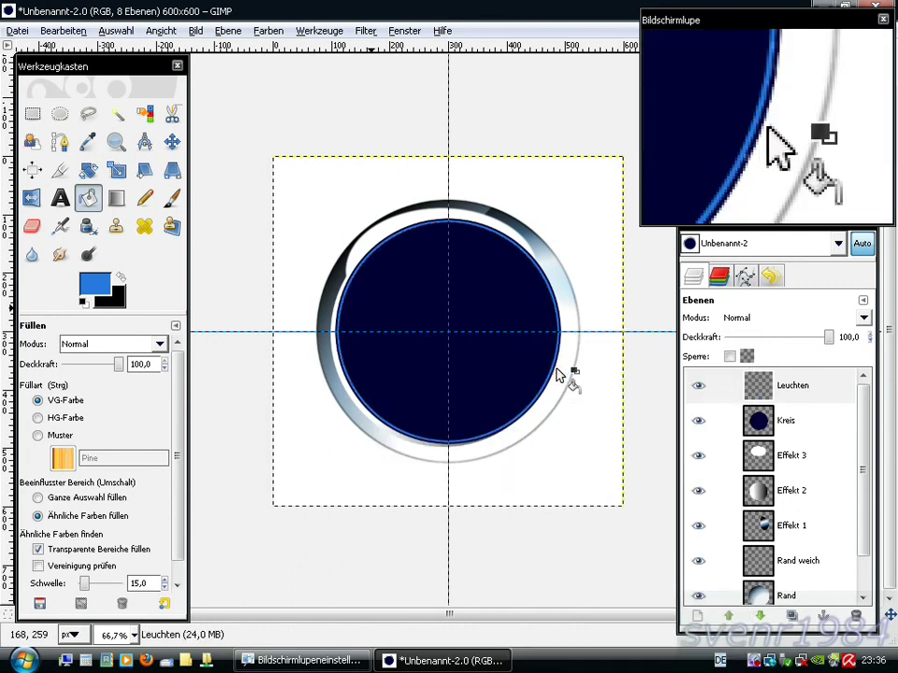
Step: Blur the blue Leuchten rim with a 25 px Gaussian blur
{"action": "right_click", "coordinate": [387, 340]}
{"action": "mouse_move", "coordinate": [425, 429]}
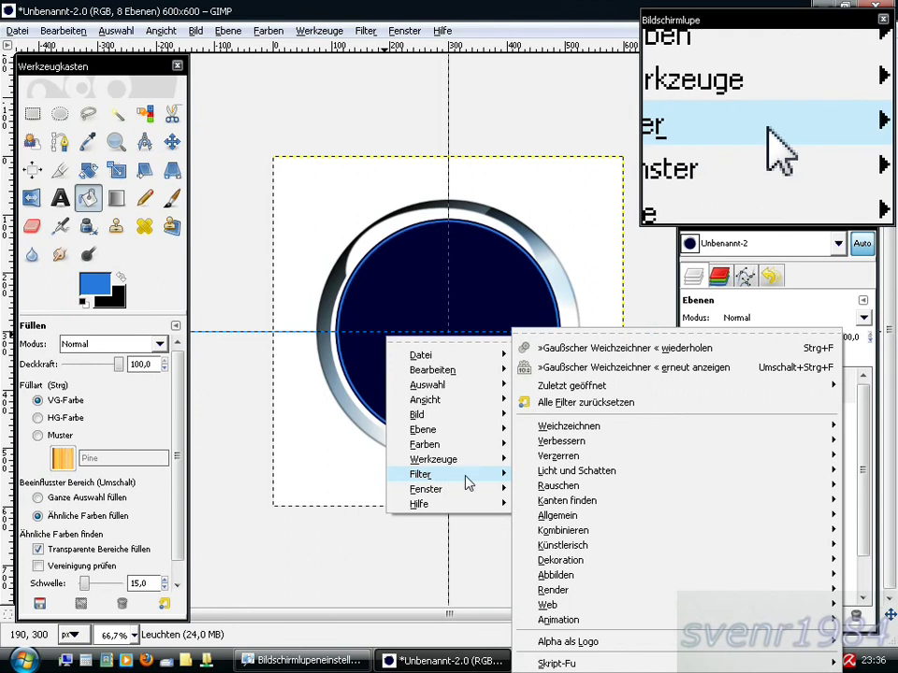
{"action": "mouse_move", "coordinate": [569, 425]}
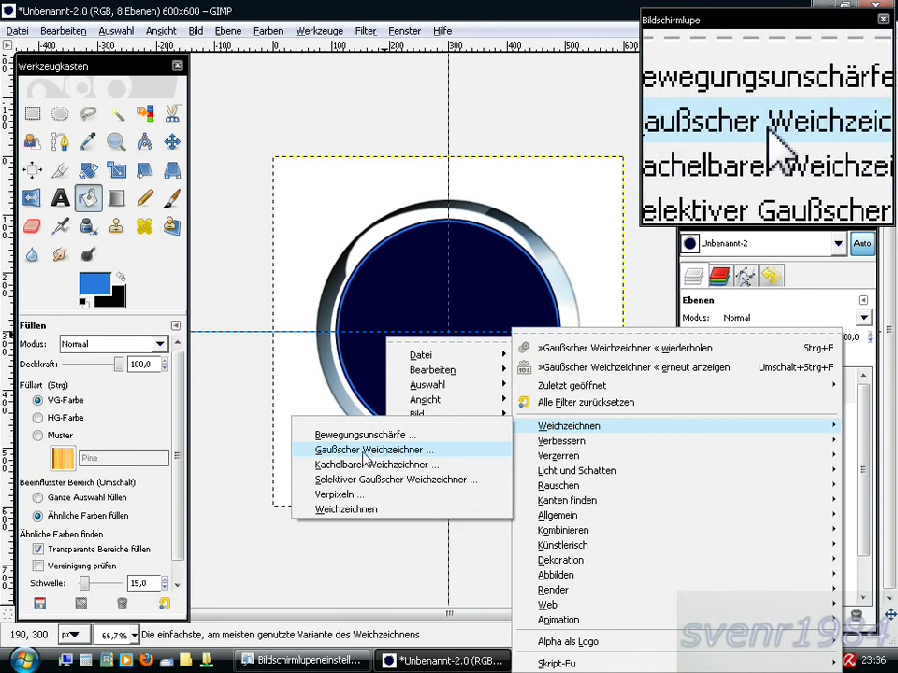
{"action": "left_click", "coordinate": [366, 451]}
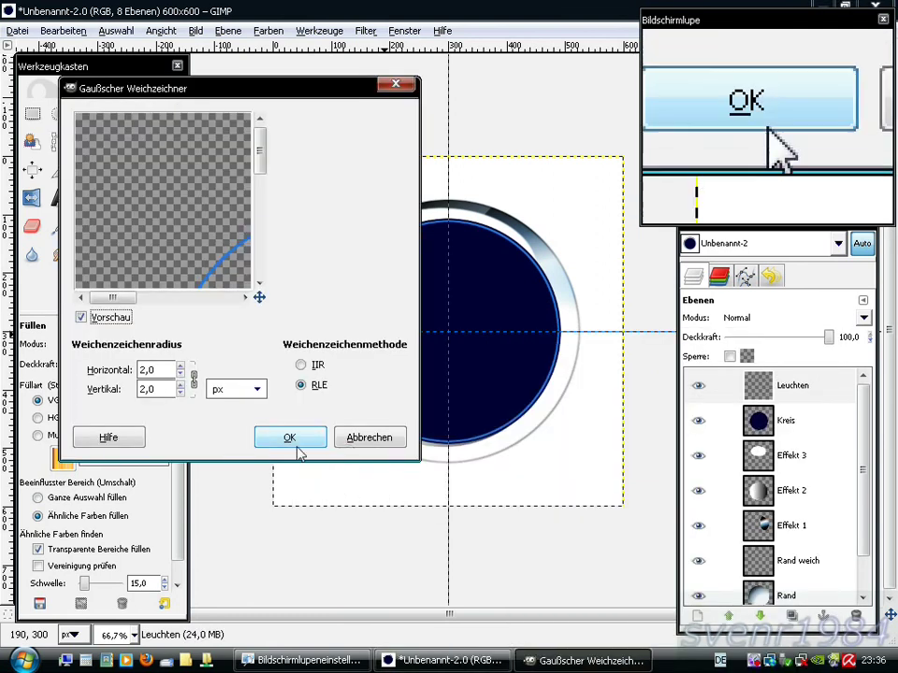
{"action": "double_click", "coordinate": [147, 370]}
{"action": "type", "text": "25"}
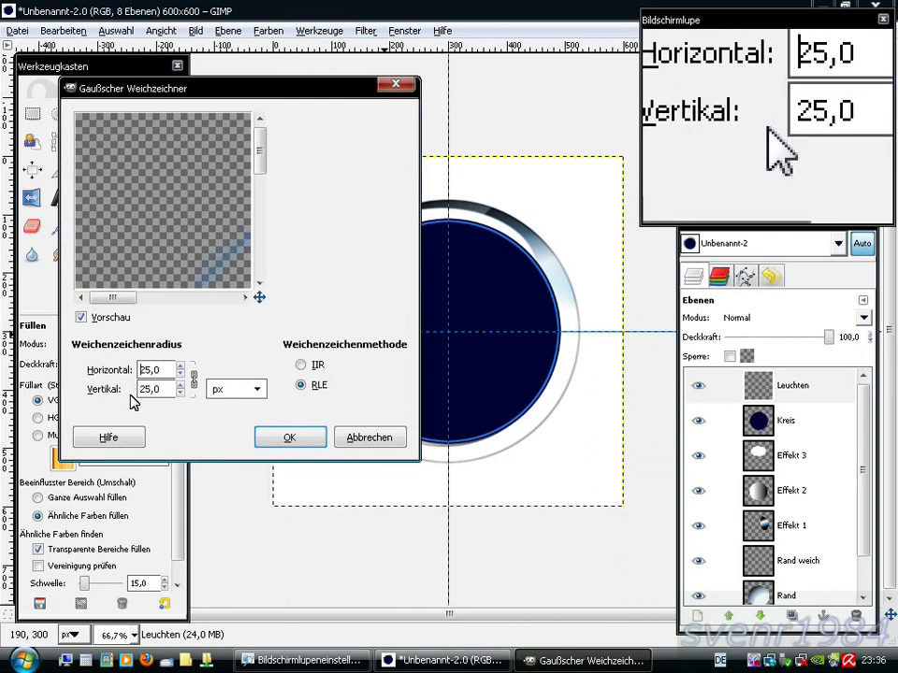
{"action": "left_click", "coordinate": [286, 436]}
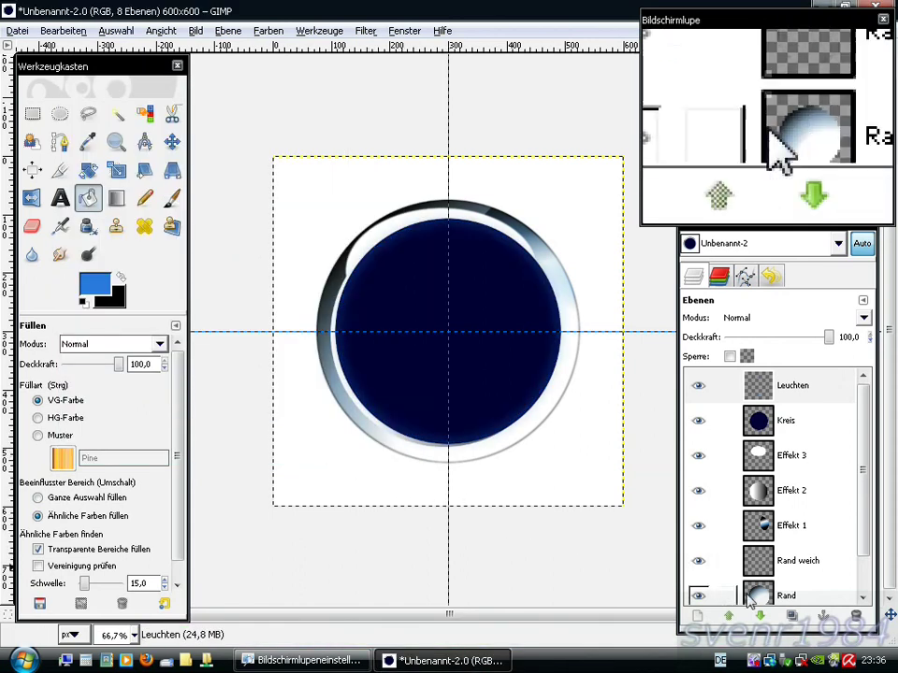
Step: Duplicate the Leuchten glow layer four times and name a new layer Ring
{"action": "left_click", "coordinate": [796, 617]}
{"action": "left_click", "coordinate": [796, 617]}
{"action": "left_click", "coordinate": [796, 617]}
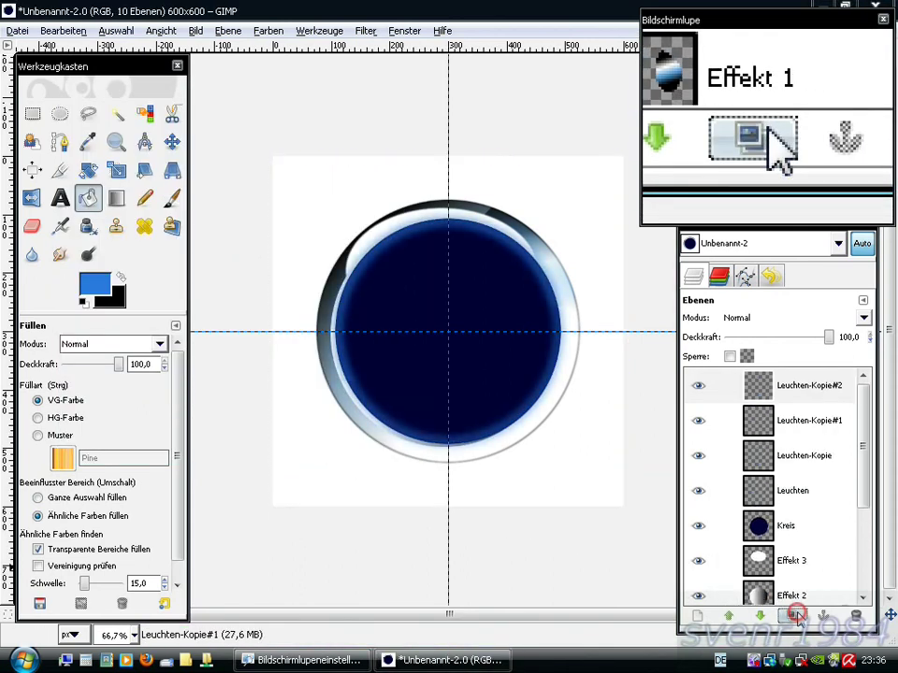
{"action": "left_click", "coordinate": [796, 617]}
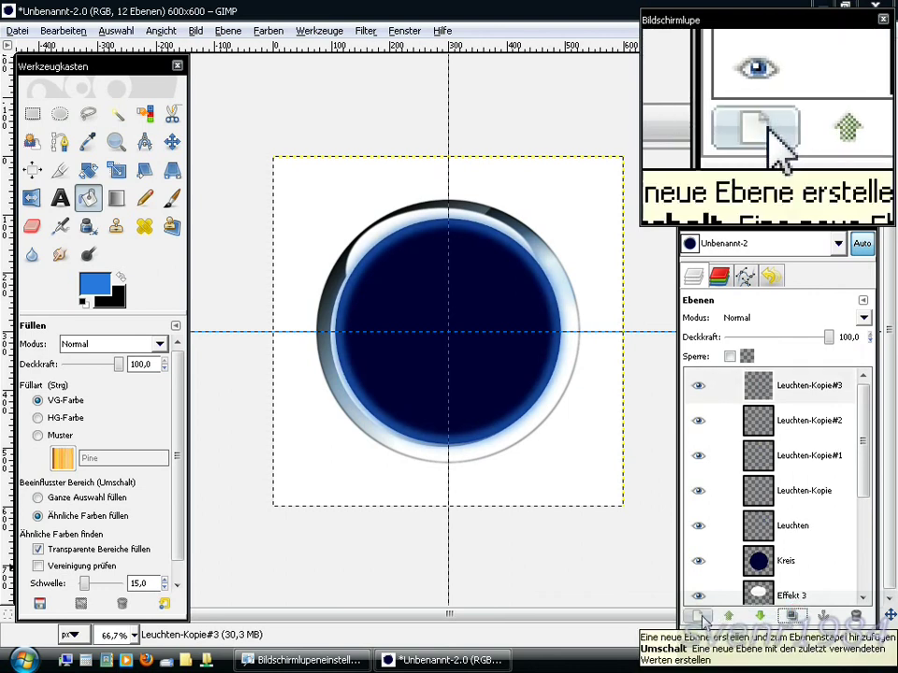
{"action": "left_click", "coordinate": [696, 617]}
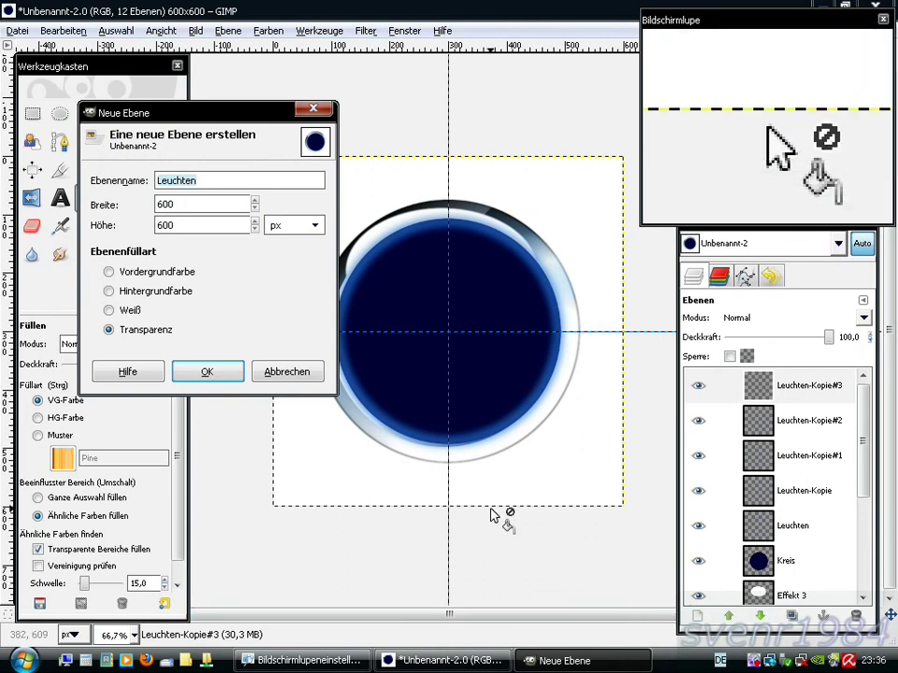
{"action": "type", "text": "Ring"}
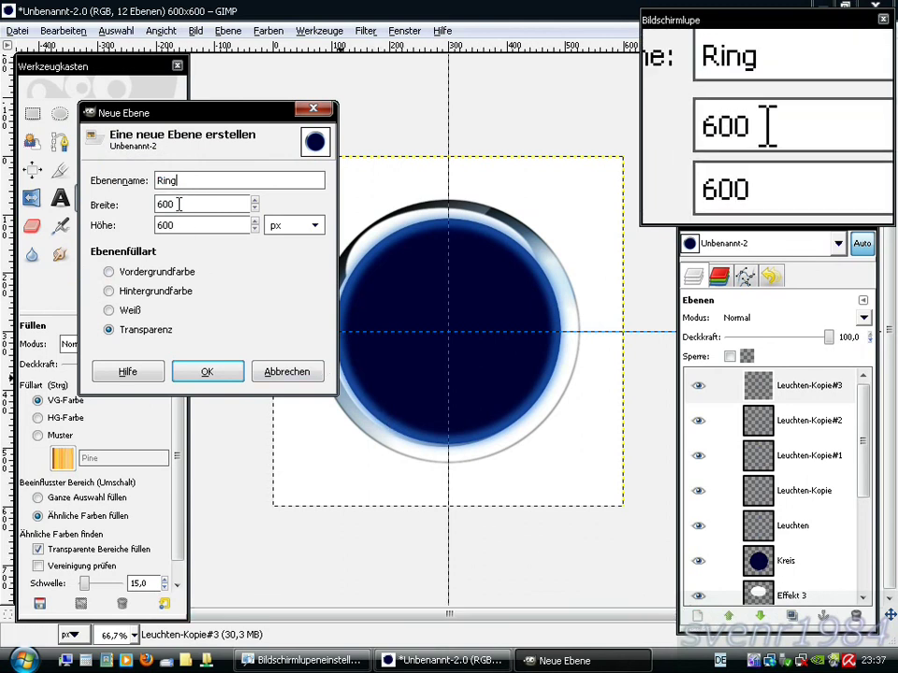